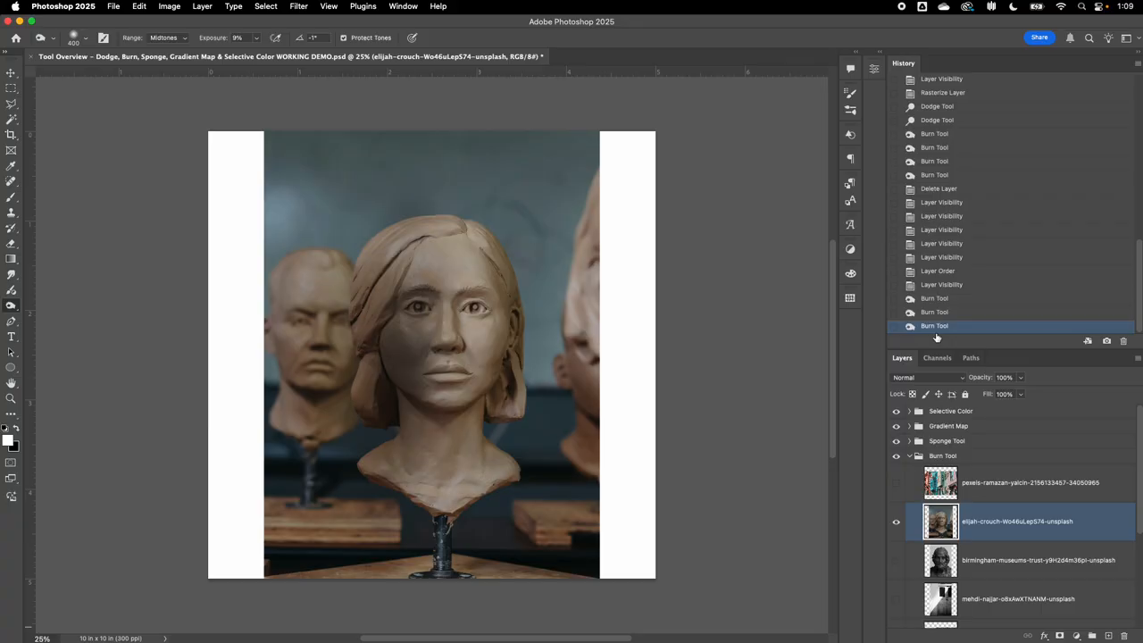
- Revert the three burn strokes and add a solid colour fill layer with Lab lightness 50 above the clay bust photo
left_click(943, 286)
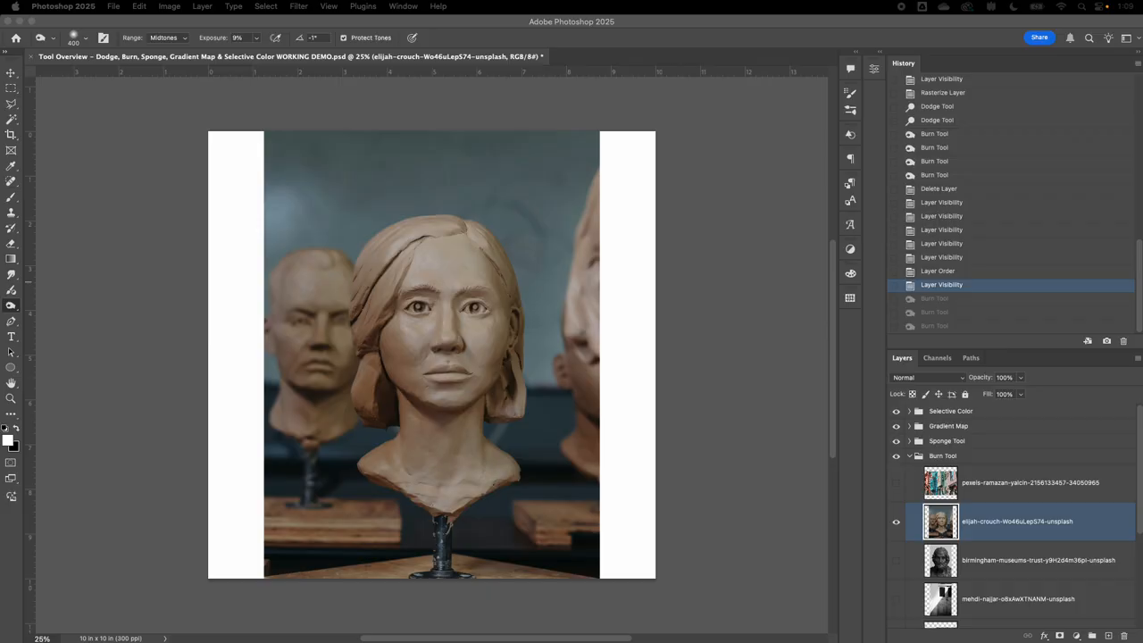
left_click(1077, 636)
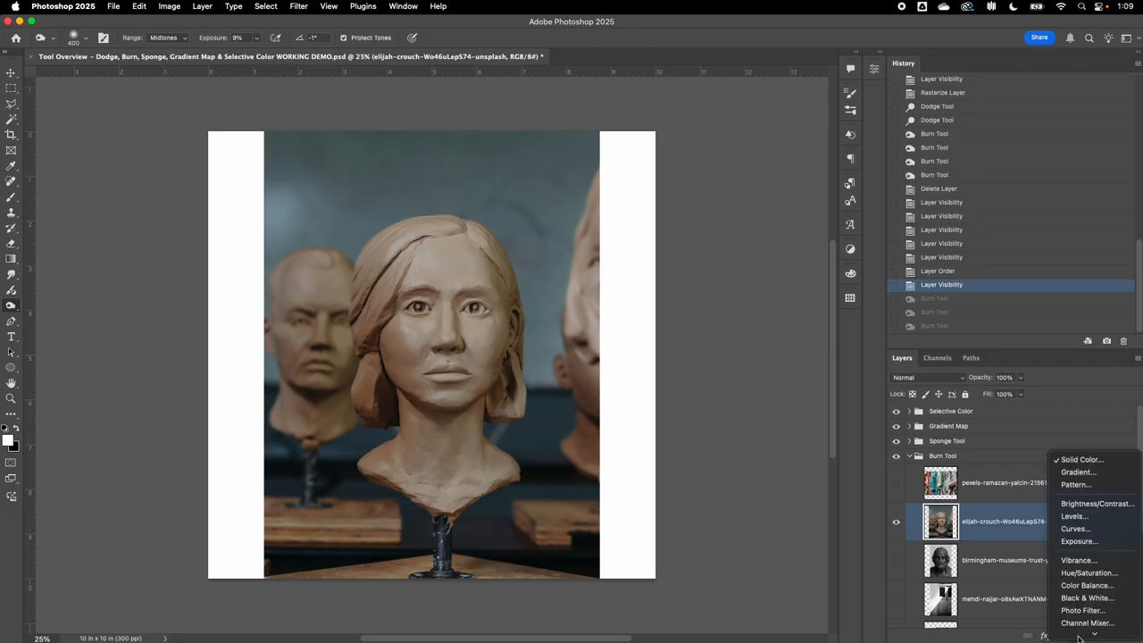
left_click(1079, 448)
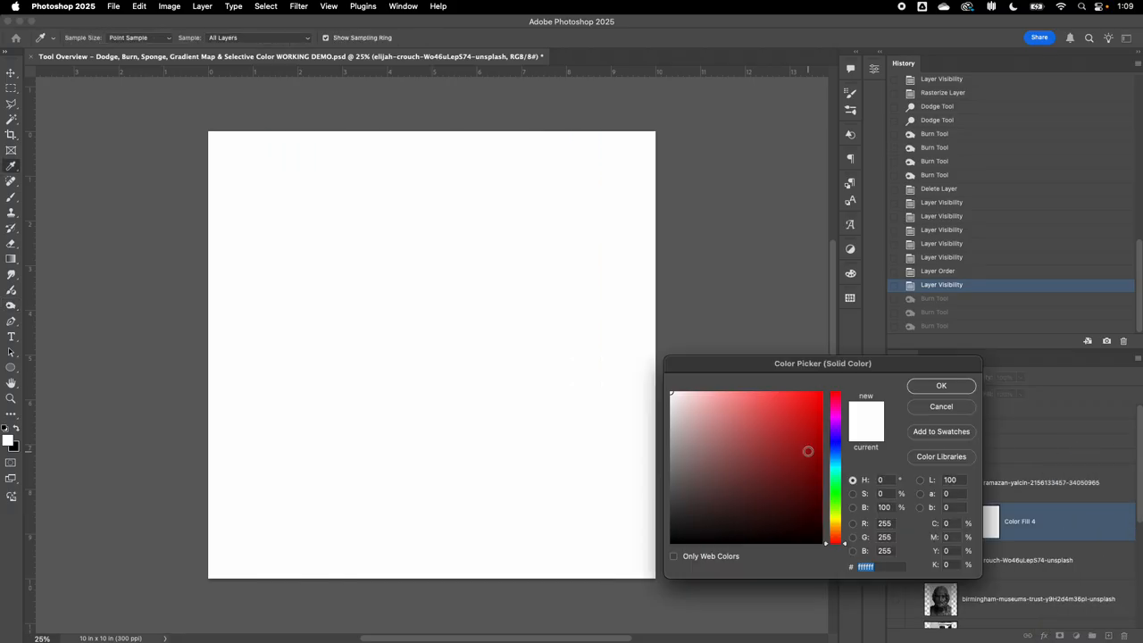
left_click(947, 480)
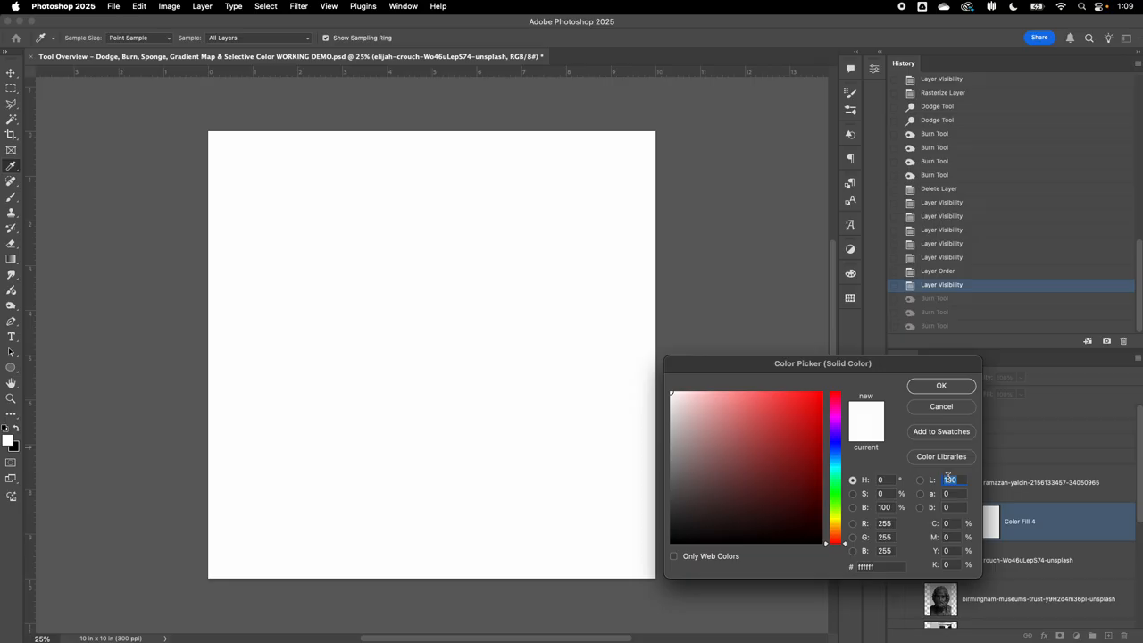
type("50")
left_click(941, 386)
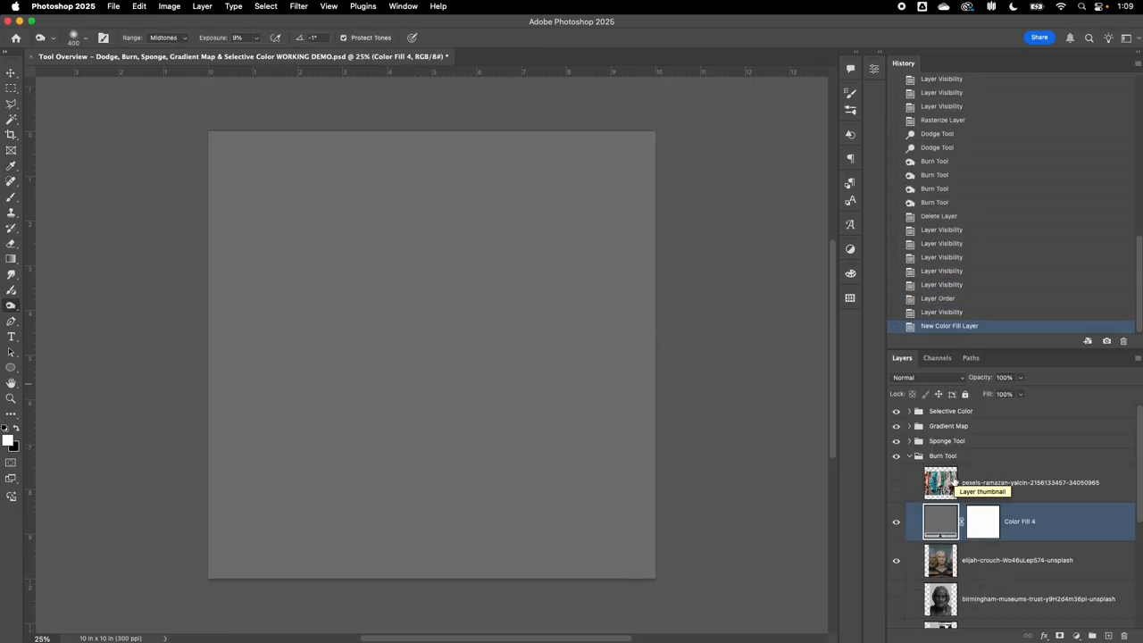
- Set the grey fill layer's blend mode to Overlay and rasterize it for use with the Dodge Tool
left_click(957, 380)
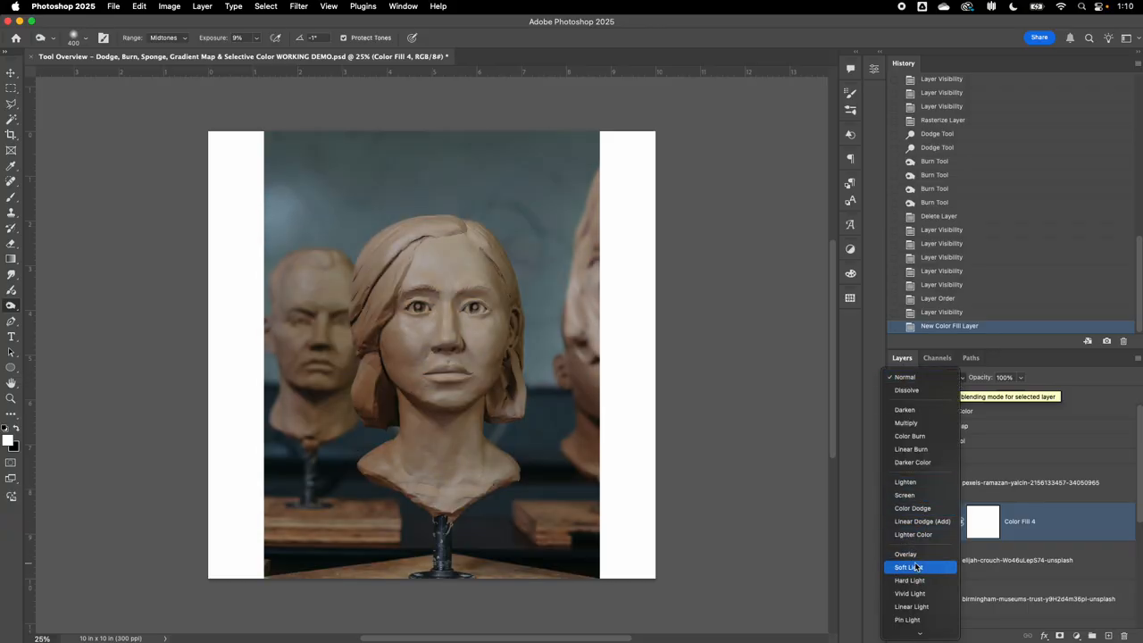
left_click(909, 555)
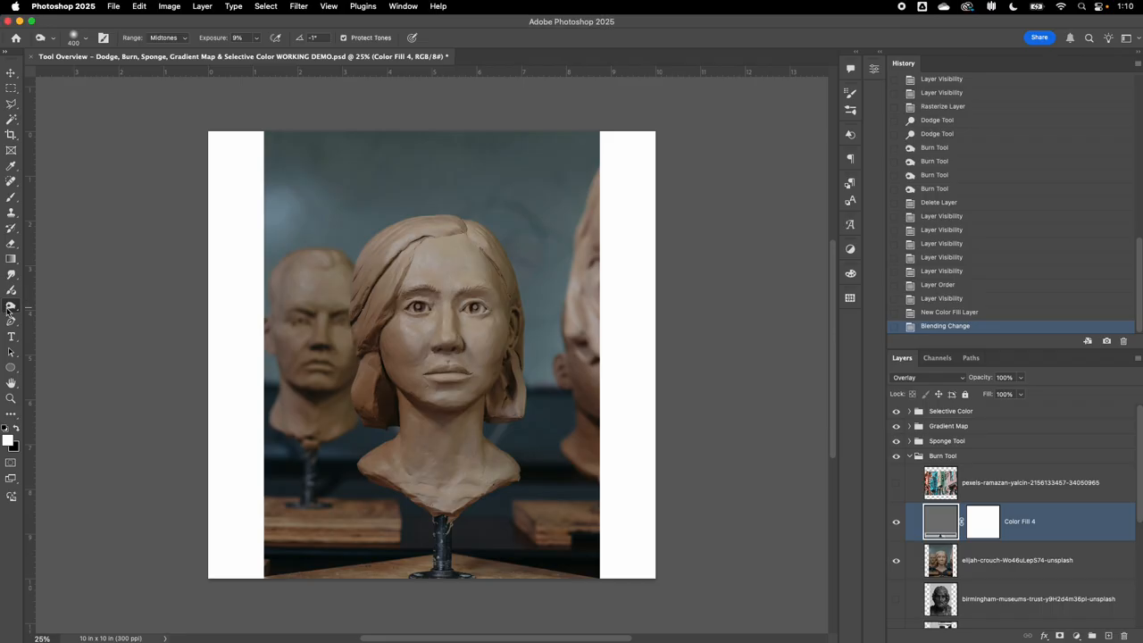
right_click(9, 308)
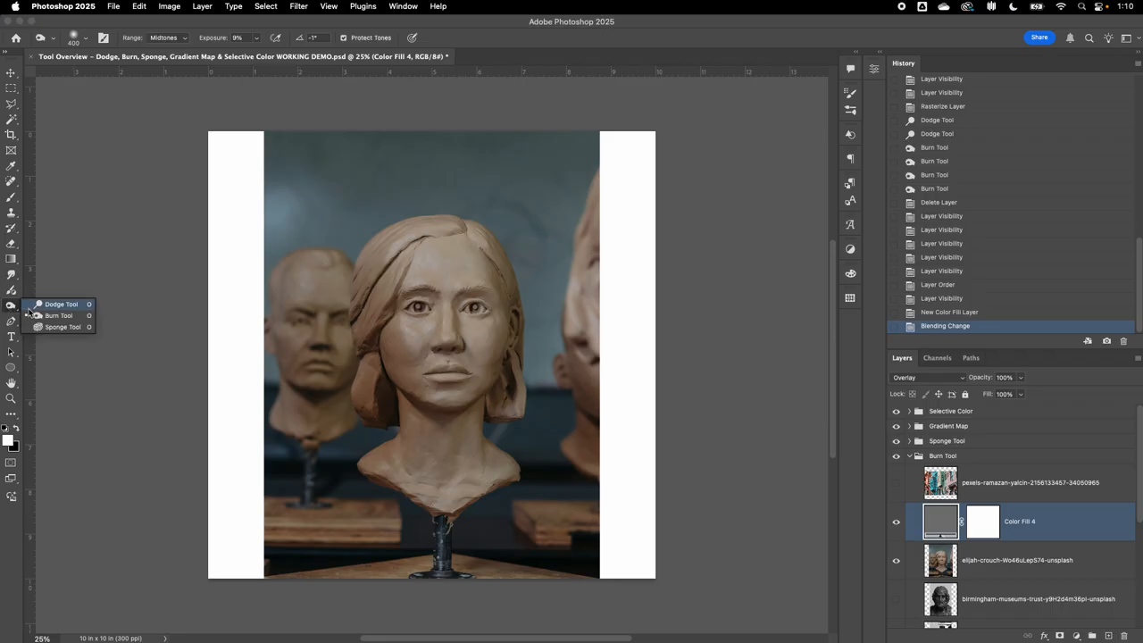
left_click(29, 309)
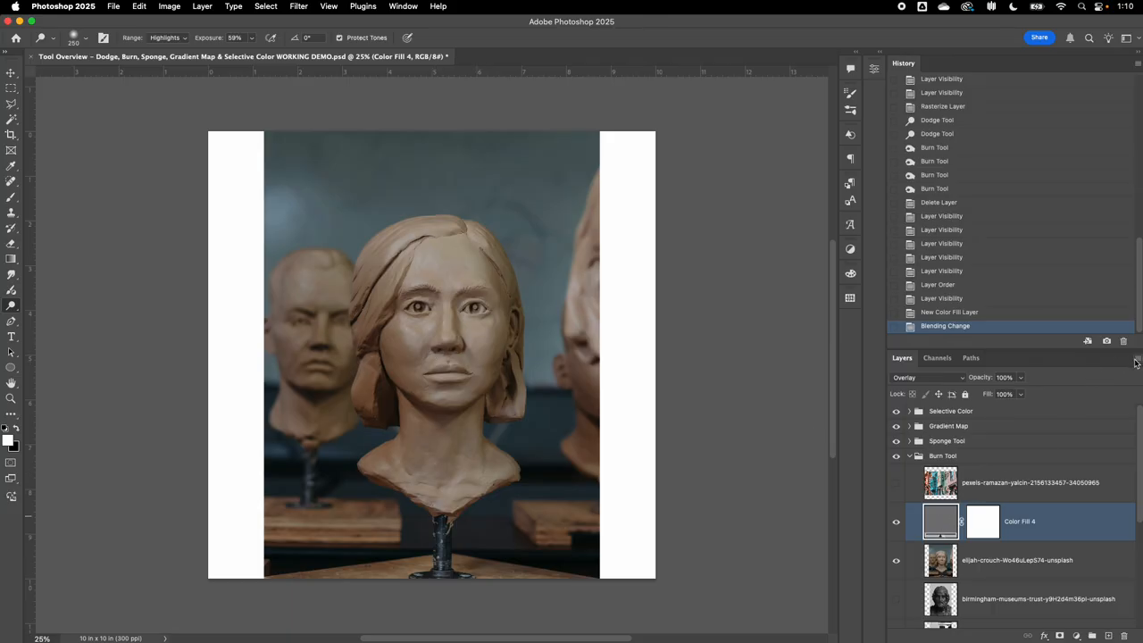
left_click(1138, 360)
left_click(1025, 509)
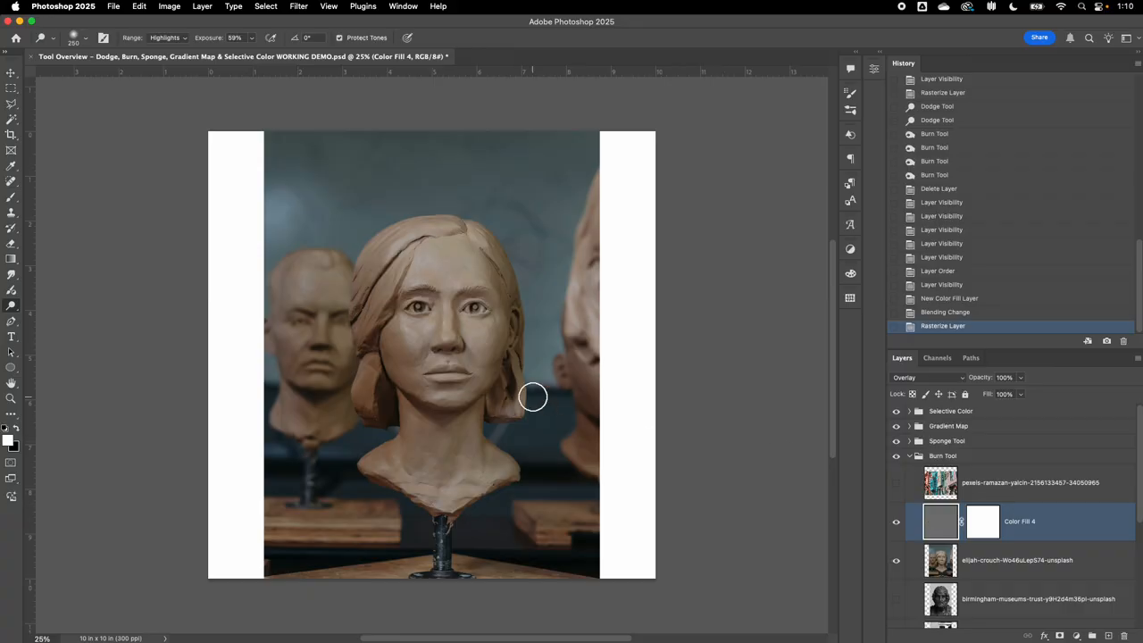
- Dodge the highlights on the central bust's face on the grey layer, around the cheeks, mouth and chin, at 59% exposure
mouse_move(424, 329)
left_mouse_down()
mouse_move(435, 282)
mouse_move(446, 292)
mouse_move(458, 263)
mouse_move(479, 260)
mouse_move(500, 288)
left_mouse_up()
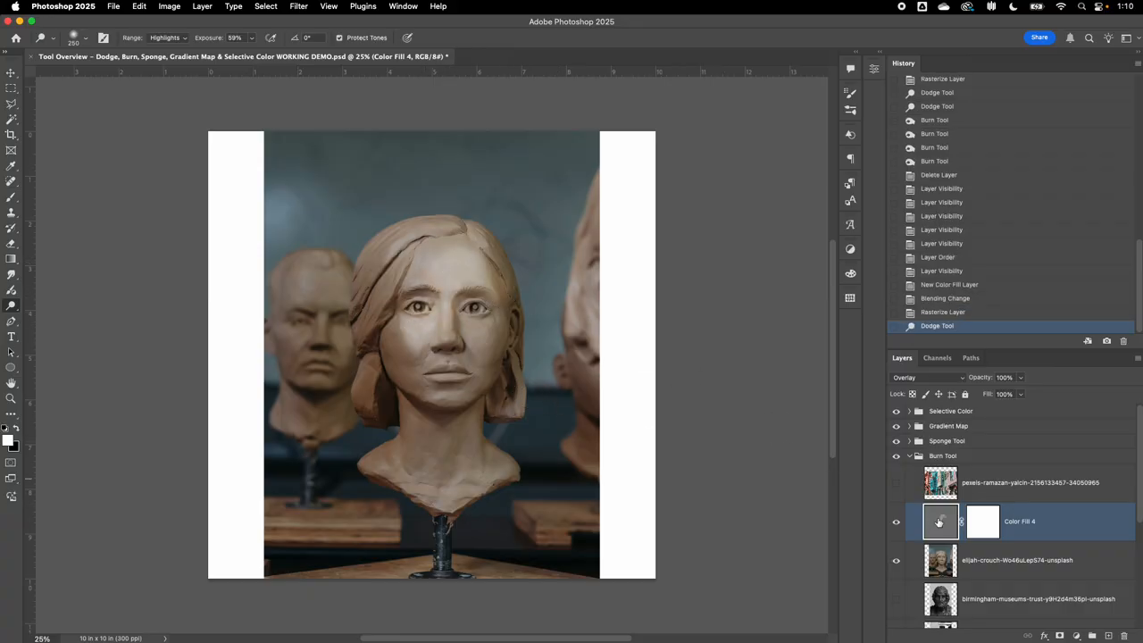
left_click_drag(472, 334, 481, 336)
left_click_drag(460, 390, 464, 396)
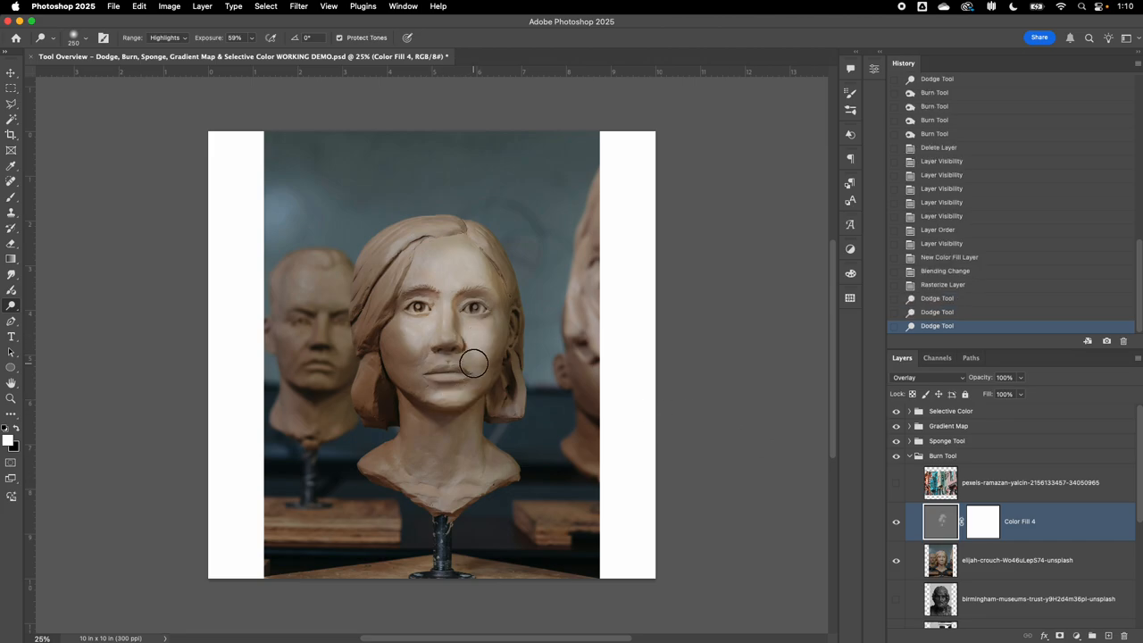
left_click(474, 363)
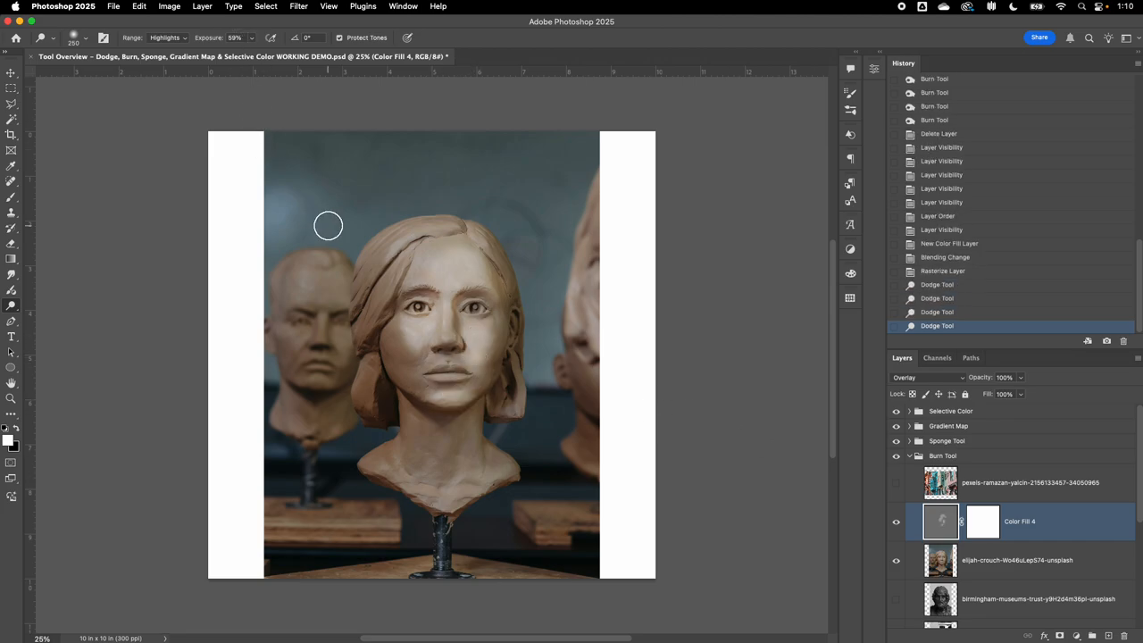
- Undo the strong dodge stroke on the forehead and dodge the forehead and adjoining hair at 13% exposure instead
mouse_move(459, 260)
left_mouse_down()
mouse_move(473, 260)
mouse_move(456, 243)
left_mouse_up()
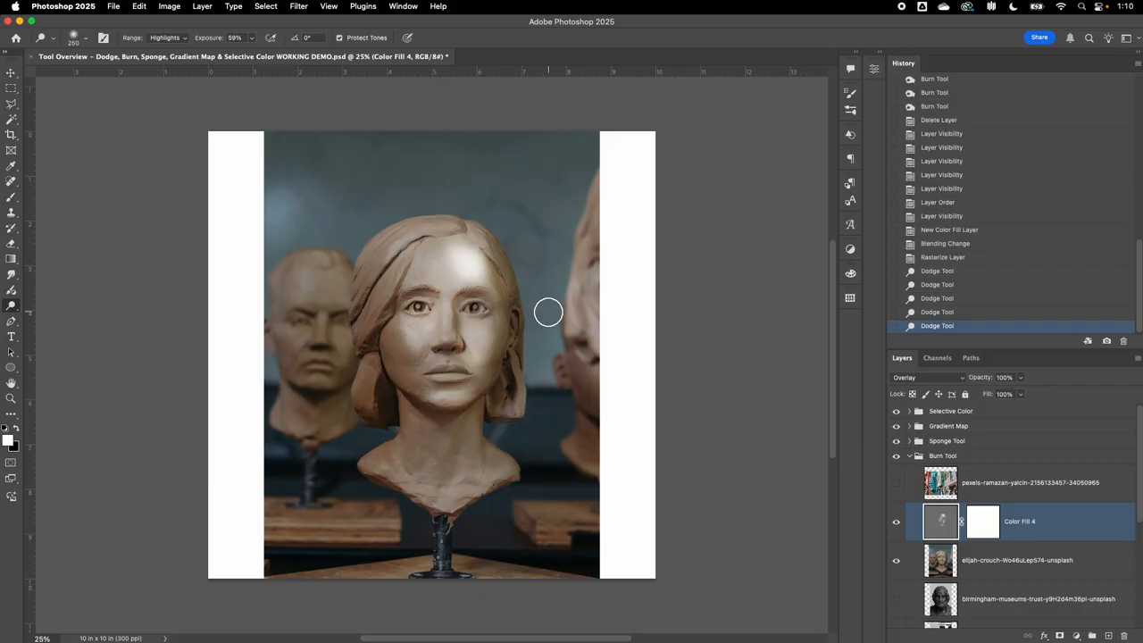
left_click(962, 314)
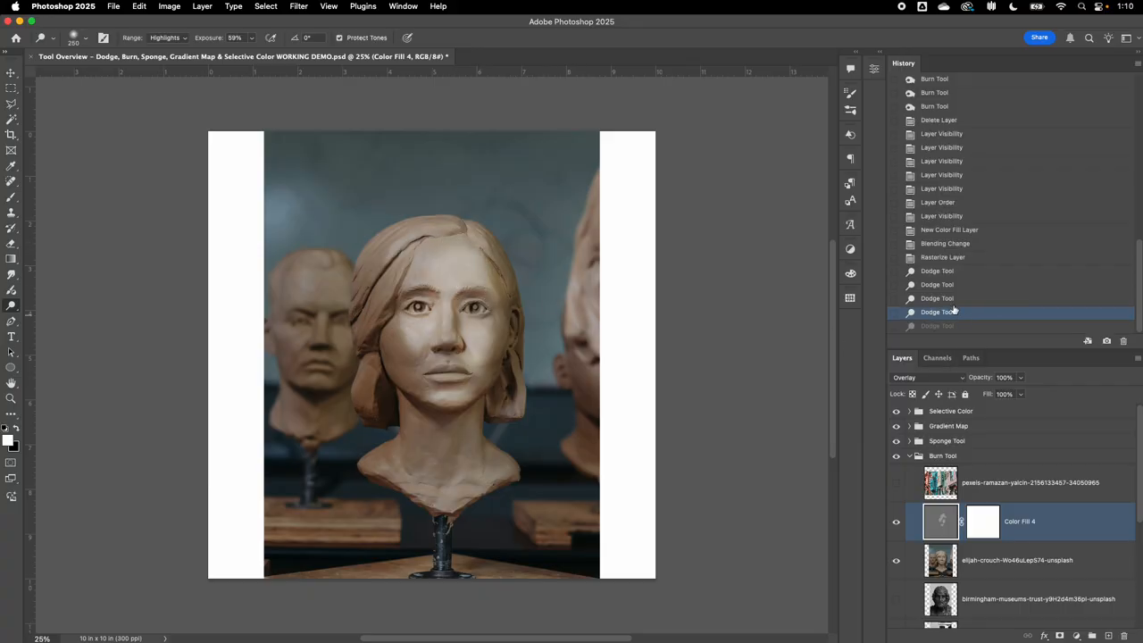
left_click_drag(254, 39, 227, 54)
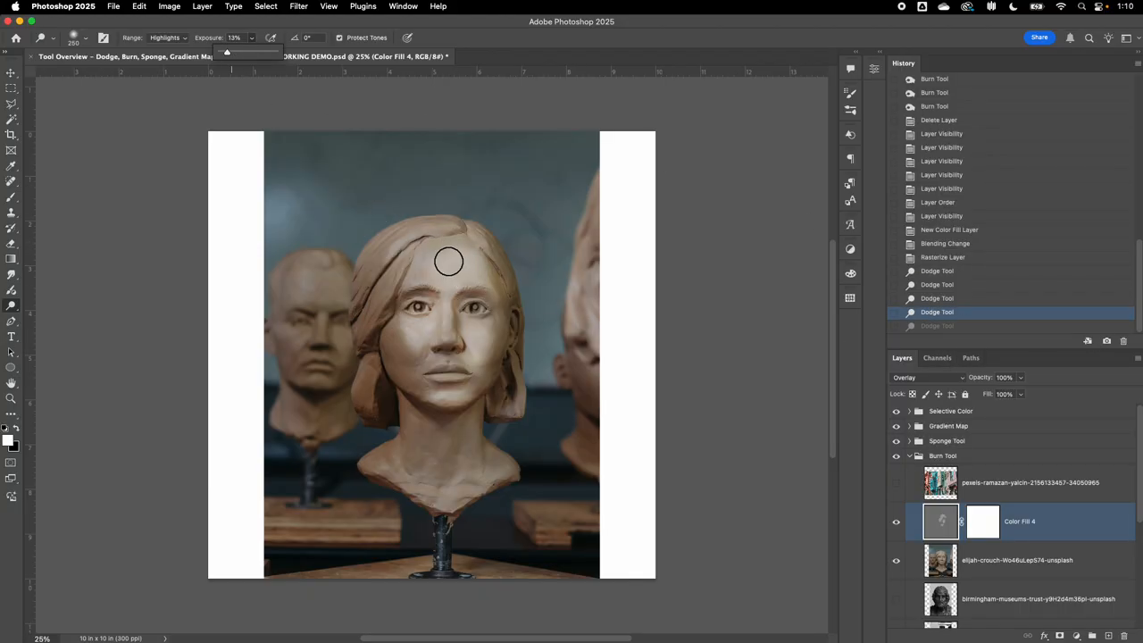
mouse_move(465, 250)
left_mouse_down()
mouse_move(498, 284)
mouse_move(493, 256)
mouse_move(507, 280)
left_mouse_up()
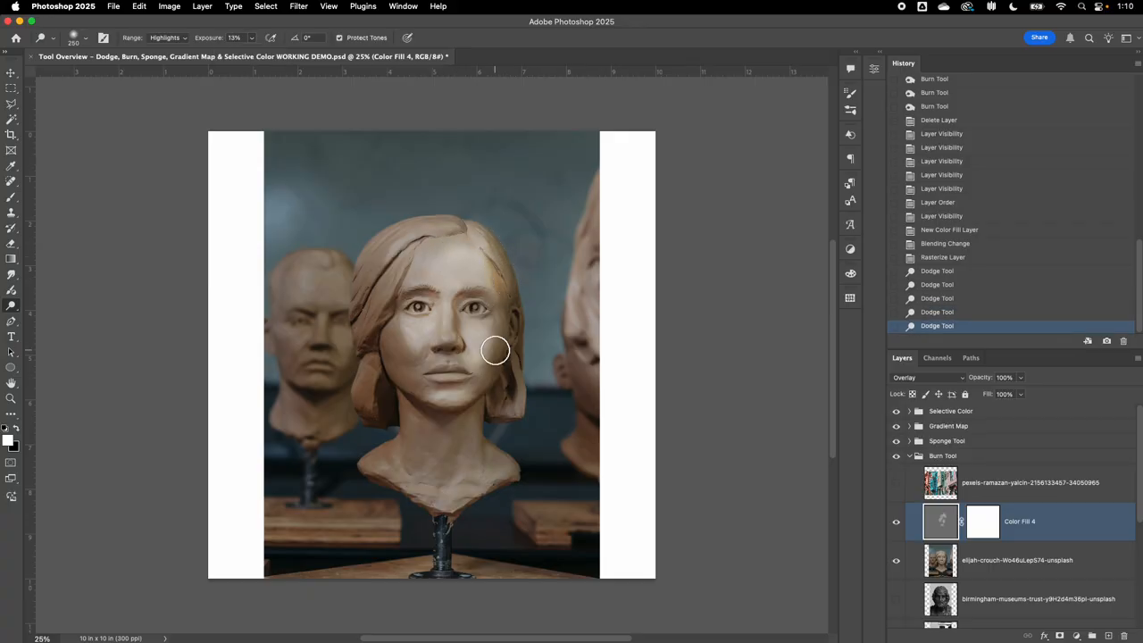
- Dodge the hair and face edge on the bust's shadow side, using the Shadows range at 37% exposure
left_click(185, 40)
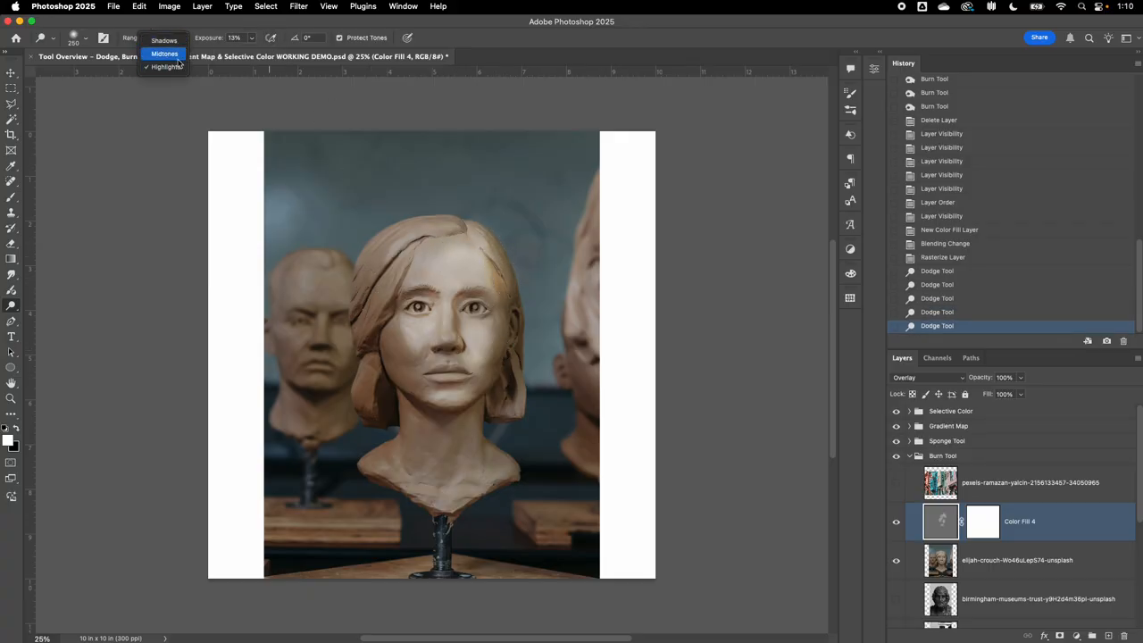
left_click(164, 41)
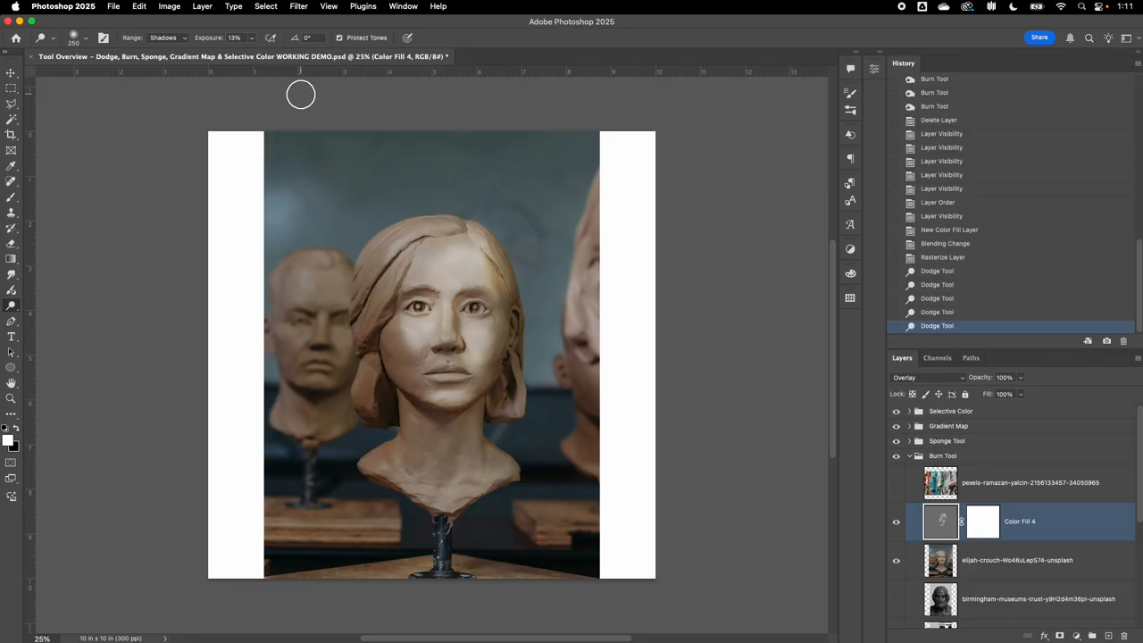
left_click(251, 38)
left_click_drag(255, 57, 269, 57)
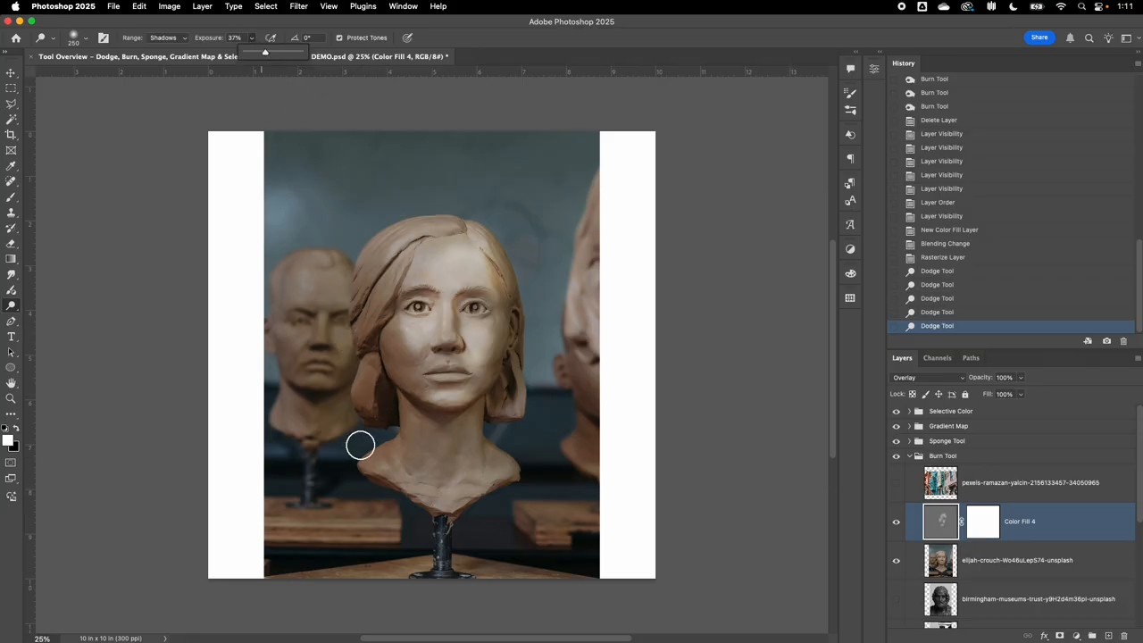
mouse_move(387, 409)
left_mouse_down()
mouse_move(375, 328)
mouse_move(383, 351)
mouse_move(387, 339)
mouse_move(387, 356)
mouse_move(369, 337)
mouse_move(384, 253)
mouse_move(375, 276)
mouse_move(384, 315)
left_mouse_up()
- Burn the dark hollow of the hair beside the jaw with the Burn Tool, Midtones range at 9% exposure
right_click(11, 306)
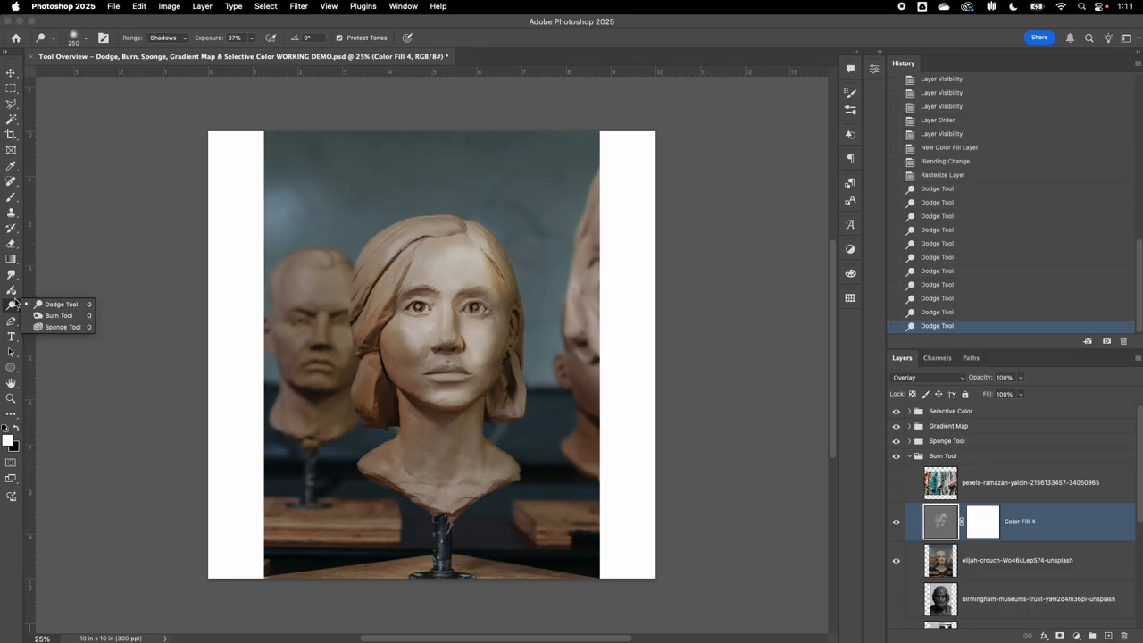
left_click(60, 316)
mouse_move(383, 383)
left_mouse_down()
mouse_move(373, 396)
mouse_move(384, 414)
mouse_move(381, 388)
left_mouse_up()
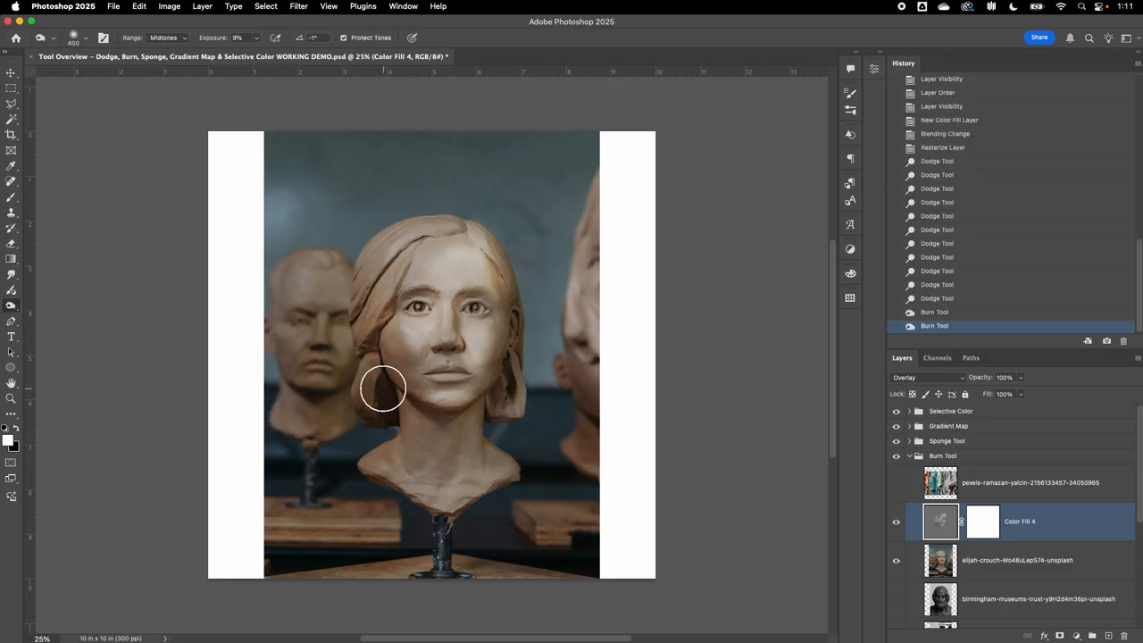
- Raise the burn exposure to 31% and darken the hair on the shadow side and the blurred bust behind it
left_click(257, 39)
left_click(270, 56)
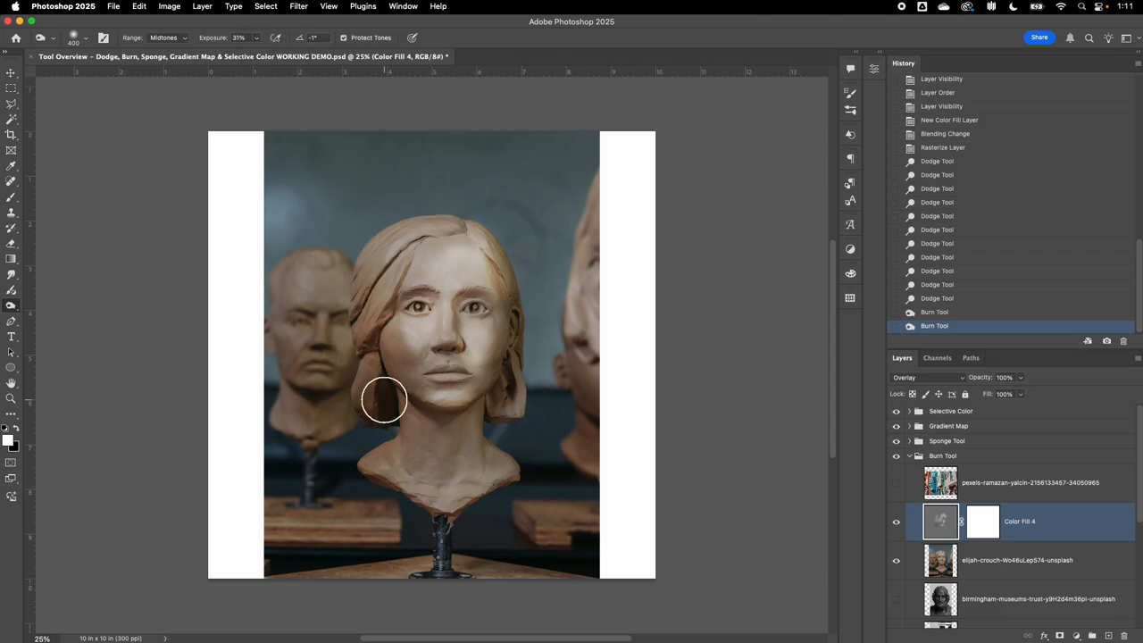
mouse_move(370, 319)
left_mouse_down()
mouse_move(404, 251)
mouse_move(349, 329)
mouse_move(351, 264)
mouse_move(370, 318)
mouse_move(385, 288)
left_mouse_up()
mouse_move(362, 345)
left_mouse_down()
mouse_move(381, 460)
mouse_move(411, 475)
mouse_move(398, 465)
mouse_move(396, 393)
left_mouse_up()
mouse_move(316, 357)
left_mouse_down()
mouse_move(309, 339)
mouse_move(317, 384)
left_mouse_up()
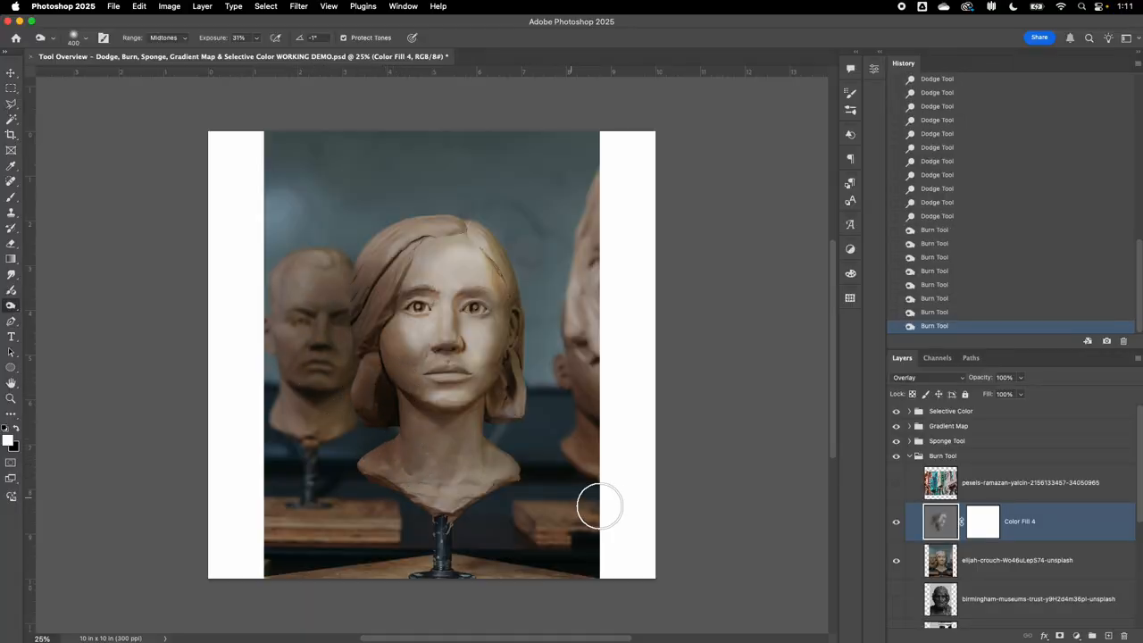
- Compare the bust photo with and without the dodge and burn layer by toggling that layer's visibility repeatedly
left_click(897, 522)
left_click(899, 523)
left_click(899, 522)
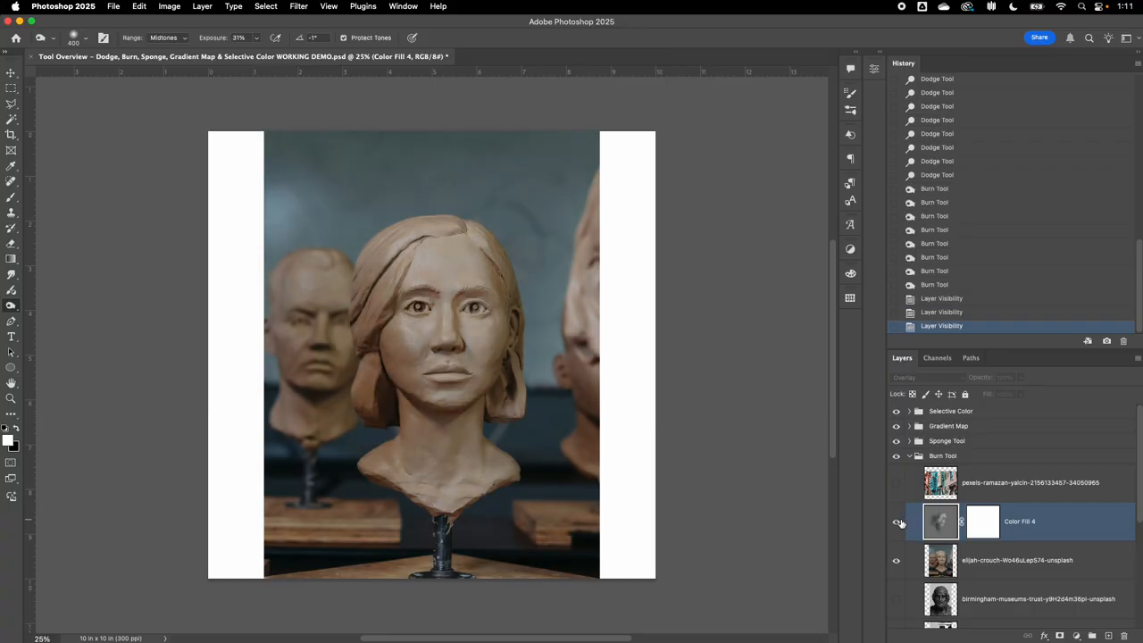
left_click(898, 522)
left_click(898, 522)
left_click(898, 523)
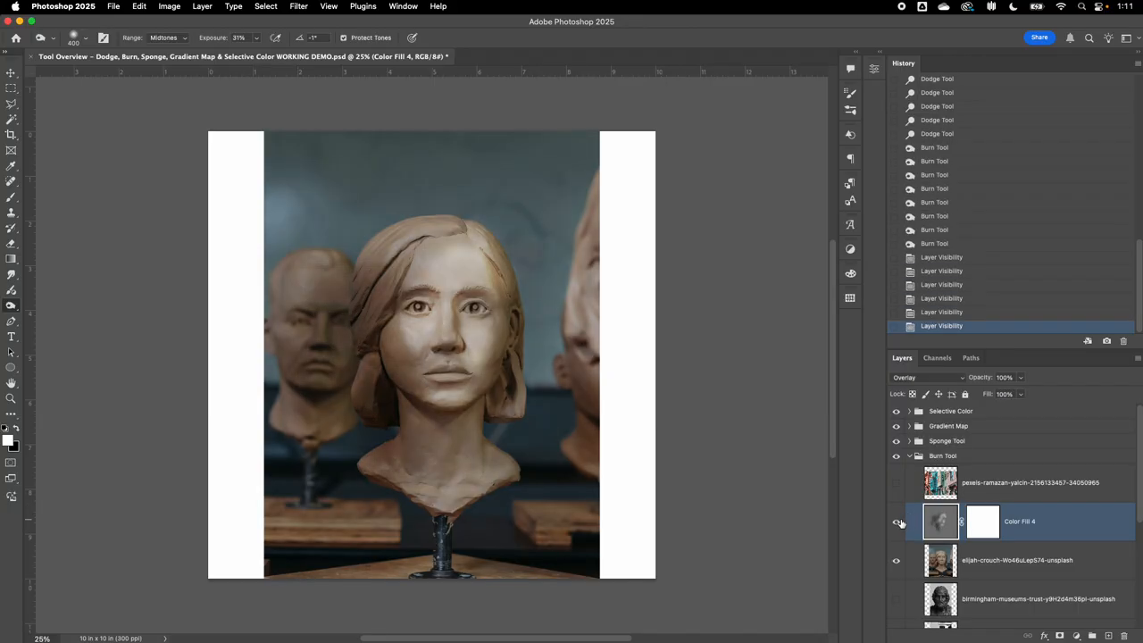
left_click(897, 522)
left_click(899, 523)
left_click(899, 523)
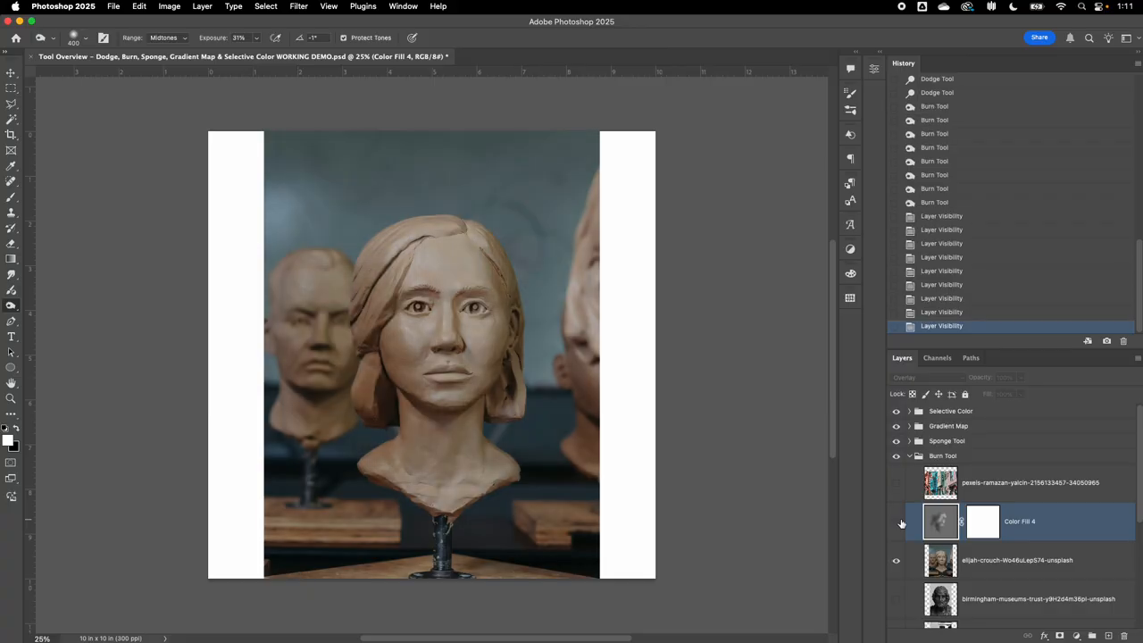
left_click(899, 524)
- Lower the grey layer's opacity to 73% and paint black on its mask over the lit cheek at 13% flow
left_click(1021, 377)
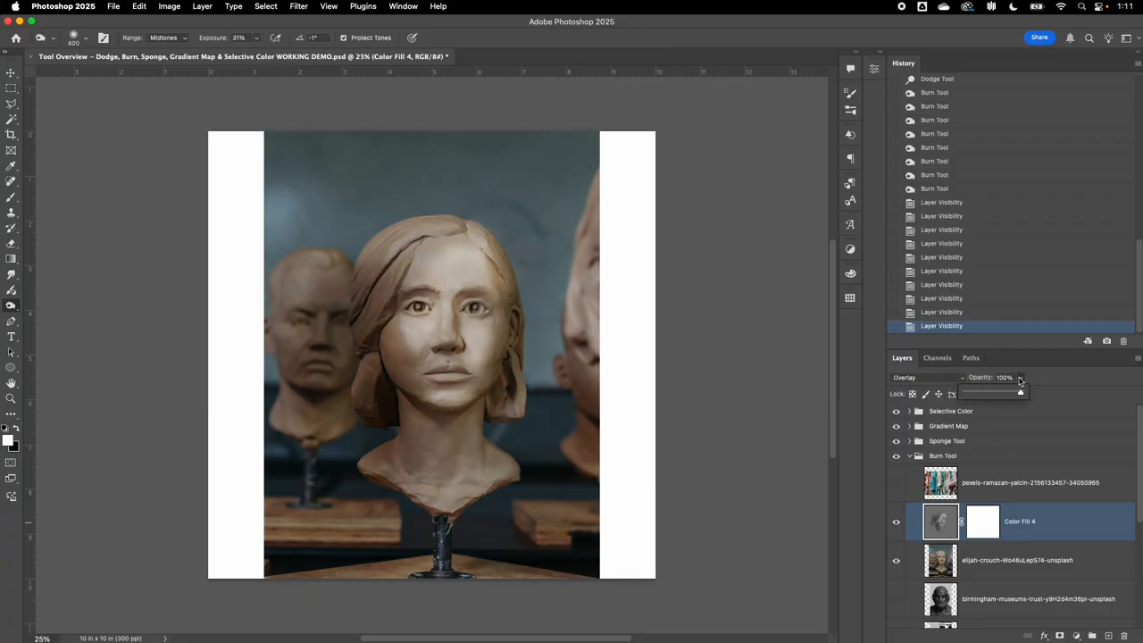
mouse_move(1019, 394)
left_mouse_down()
mouse_move(991, 395)
mouse_move(1020, 396)
mouse_move(1006, 395)
left_mouse_up()
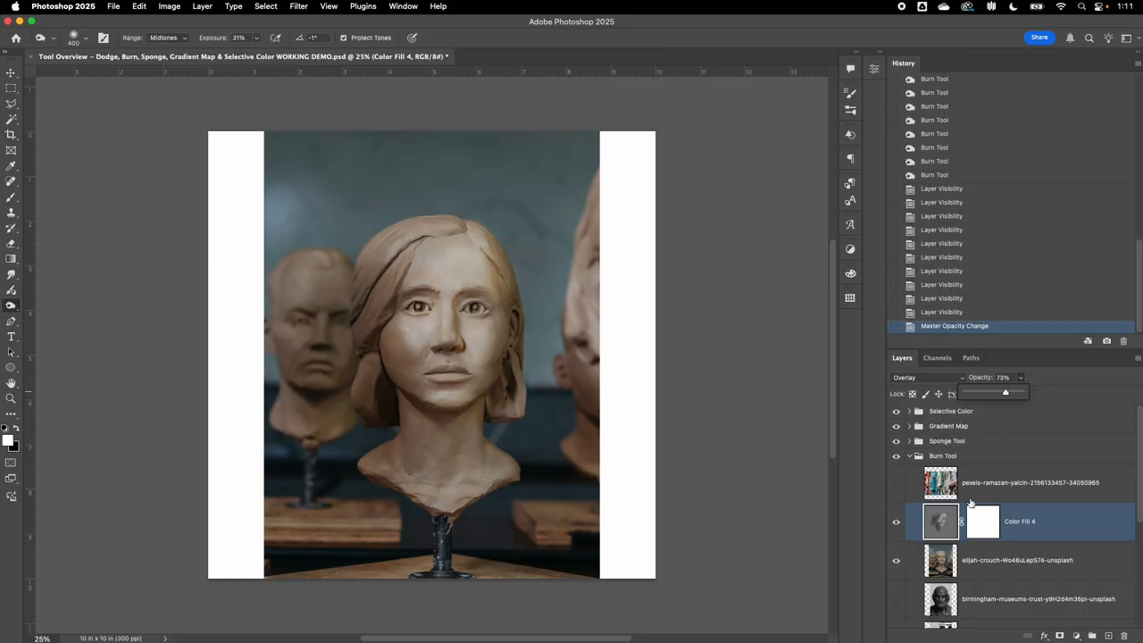
left_click(993, 529)
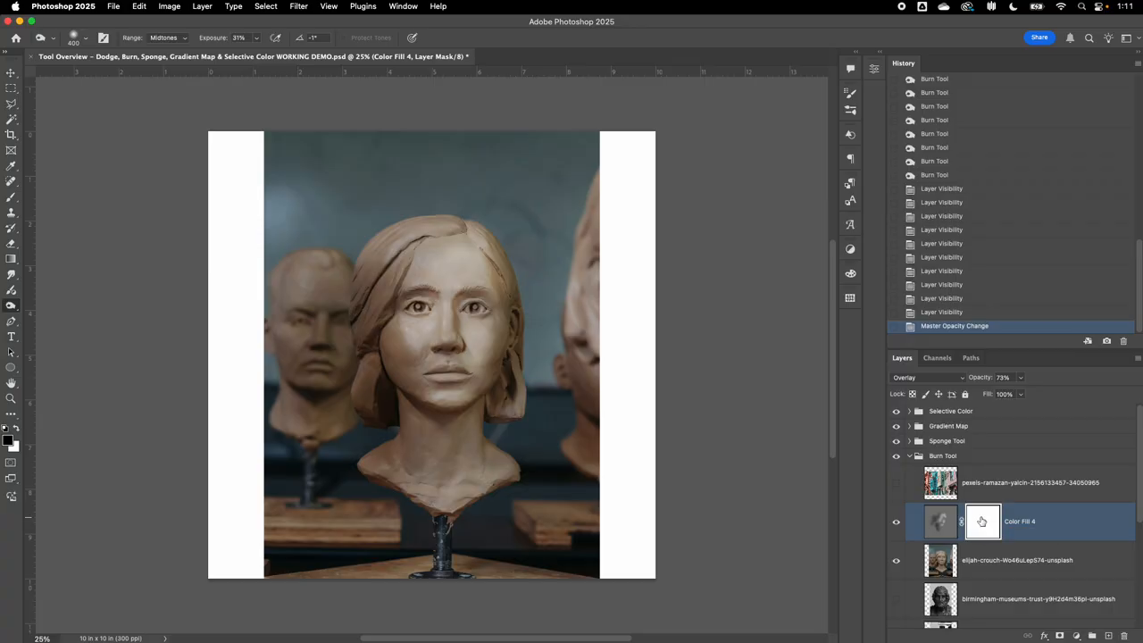
key("b")
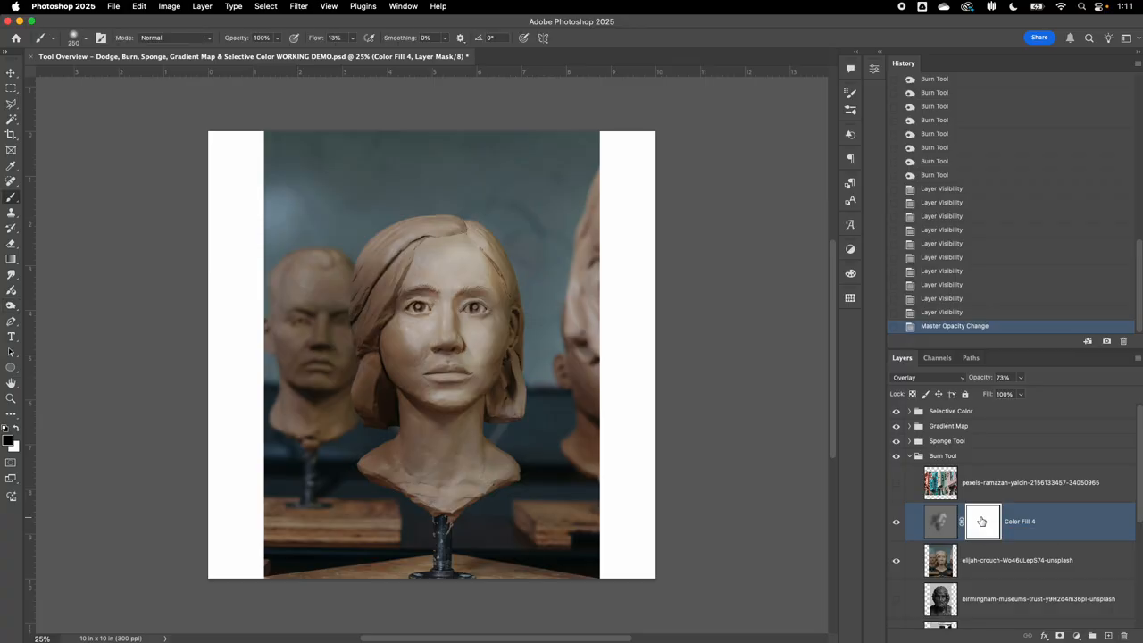
left_click(475, 336)
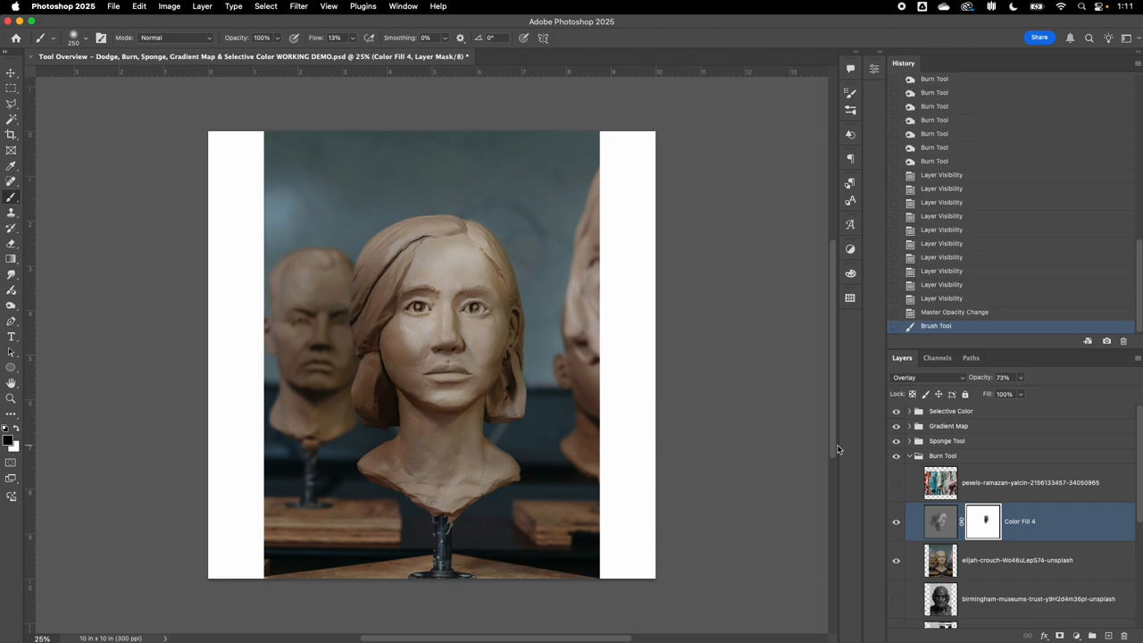
- Check the masked dodge and burn effect against the original bust by hiding and showing the grey layer
left_click(896, 524)
left_click(897, 524)
left_click(897, 524)
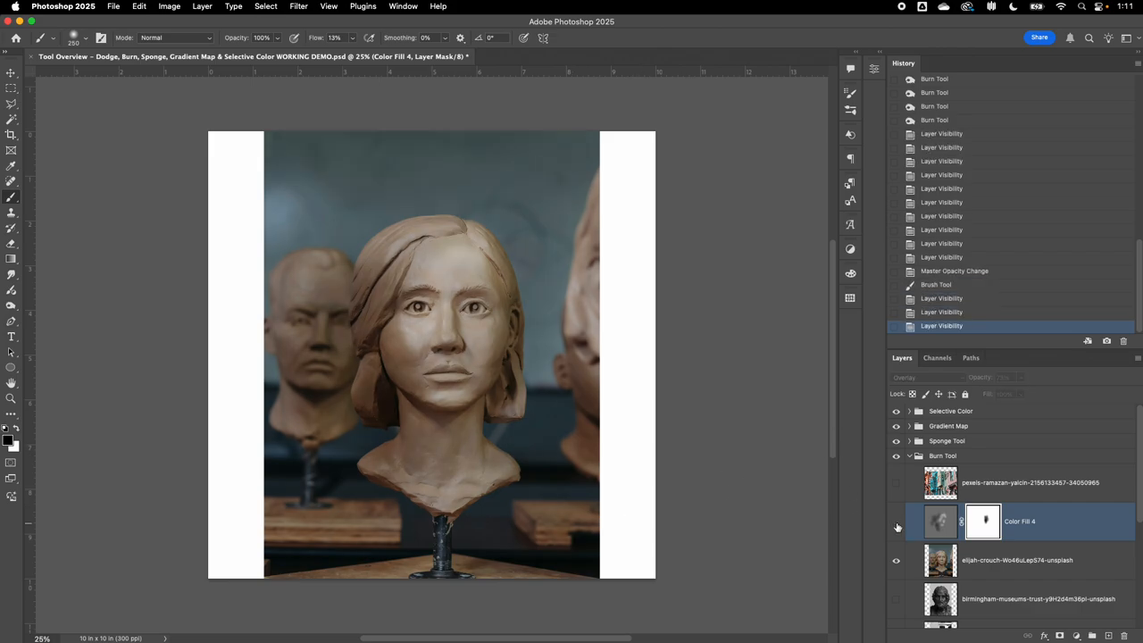
left_click(897, 524)
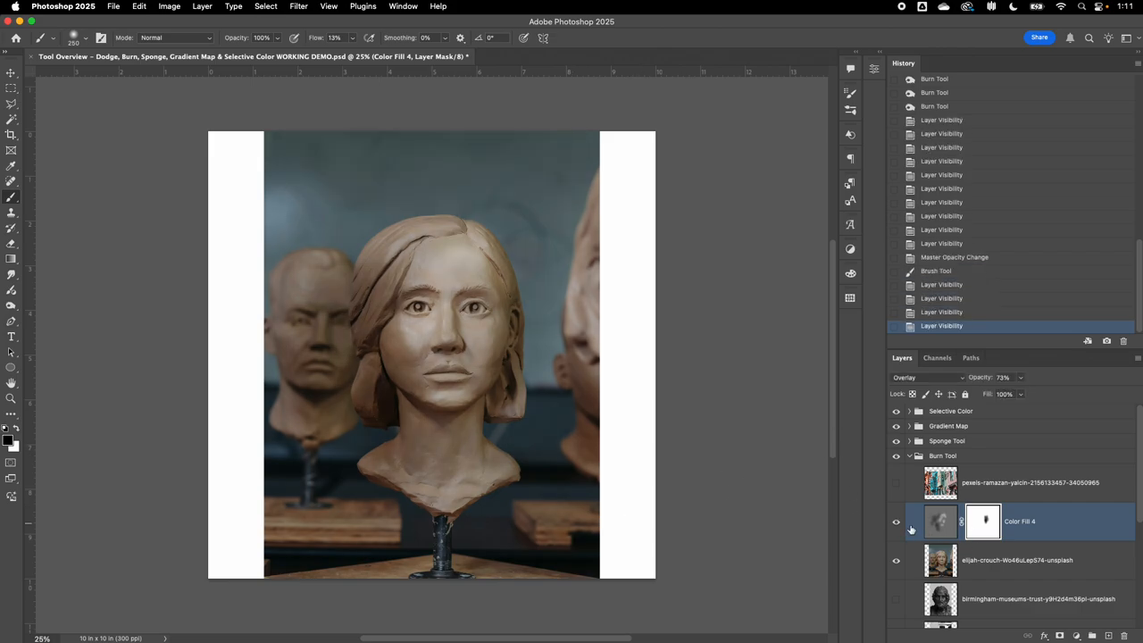
- Show the photo layer of colourful buildings at the top of the Burn Tool group
left_click(894, 485)
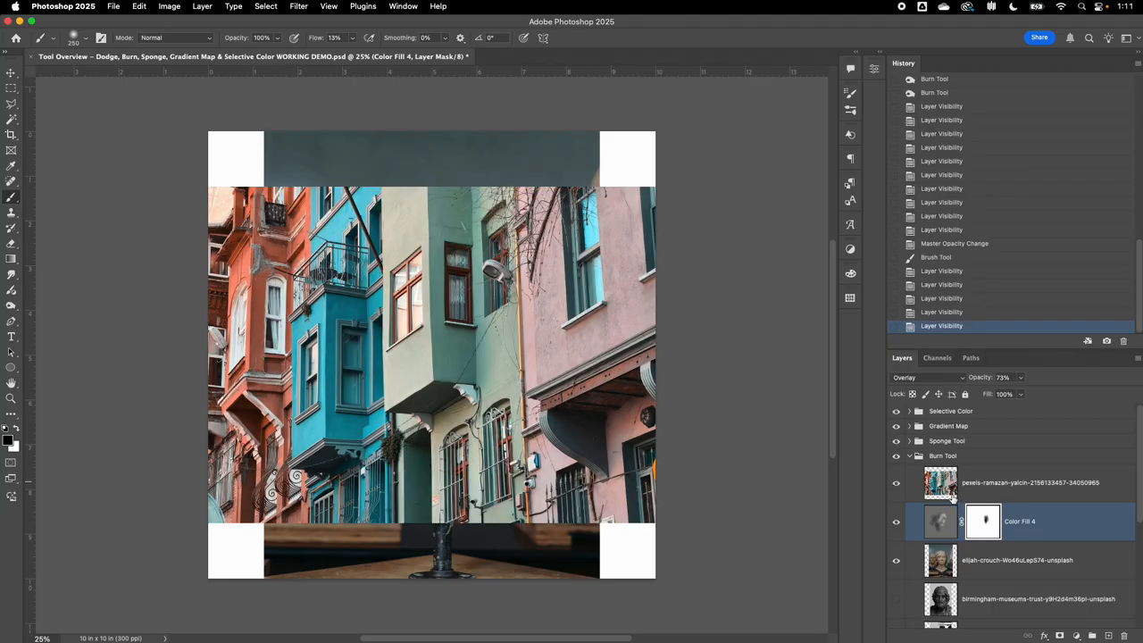
- Hide the Color Fill 4 layer and the photo layers beneath it, and make the colourful buildings photo the active layer
left_click_drag(898, 524, 898, 600)
left_click(1027, 482)
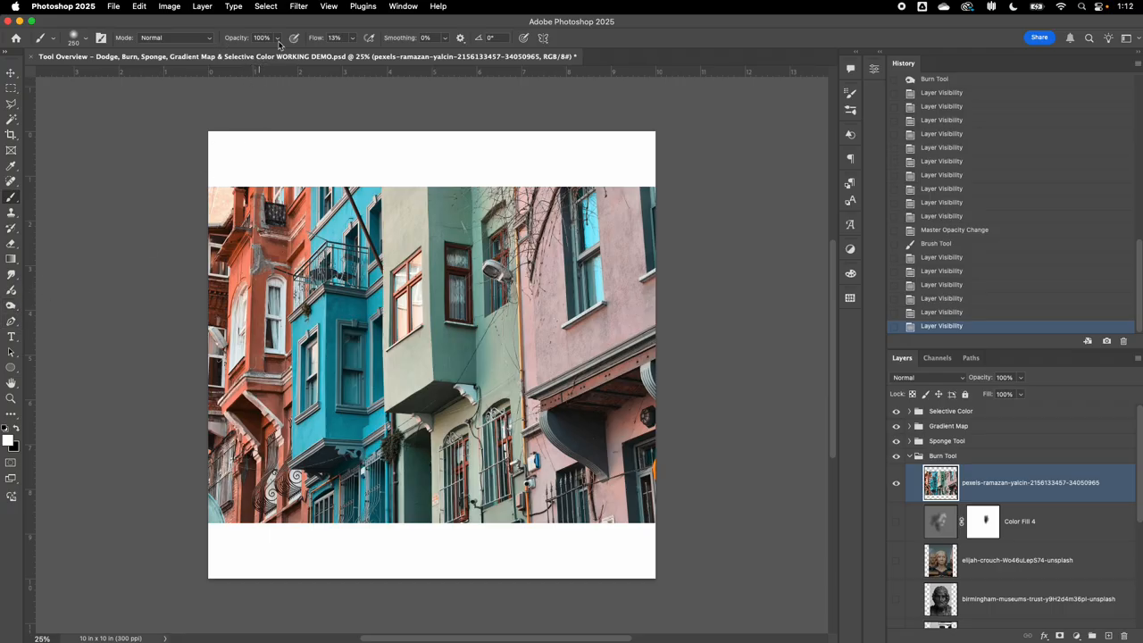
- Burn the midtones directly on the buildings photo at 31% exposure, brushing over the façades, window recesses and the underside of the overhang
left_click(10, 306)
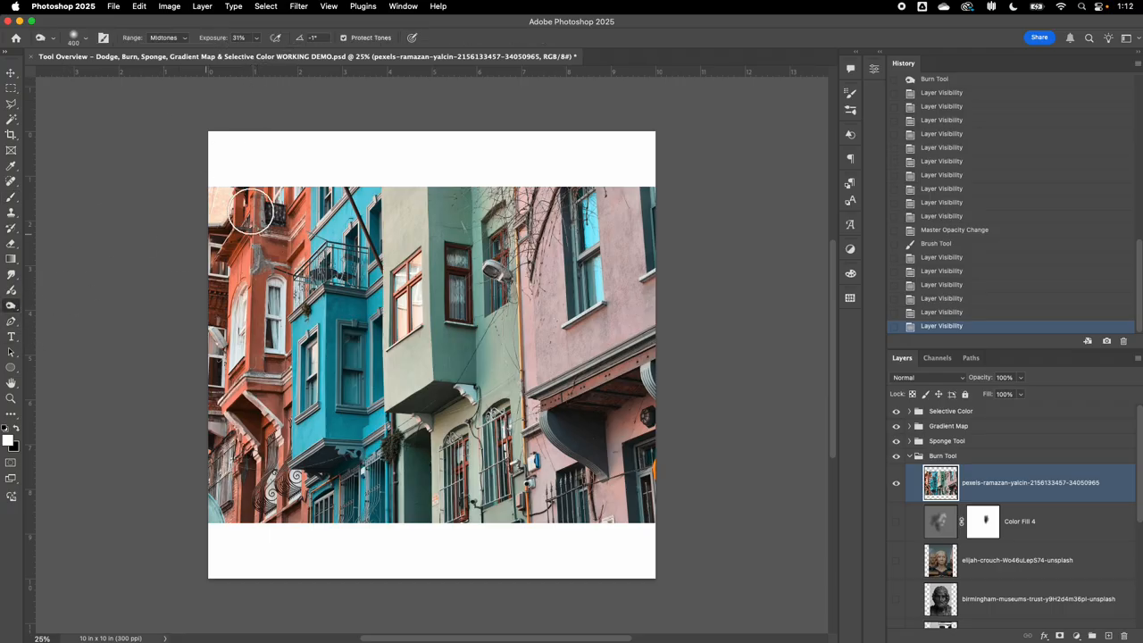
mouse_move(250, 211)
left_mouse_down()
mouse_move(327, 292)
mouse_move(353, 386)
mouse_move(393, 435)
mouse_move(390, 460)
mouse_move(412, 425)
mouse_move(443, 448)
mouse_move(413, 501)
mouse_move(419, 416)
mouse_move(446, 454)
left_mouse_up()
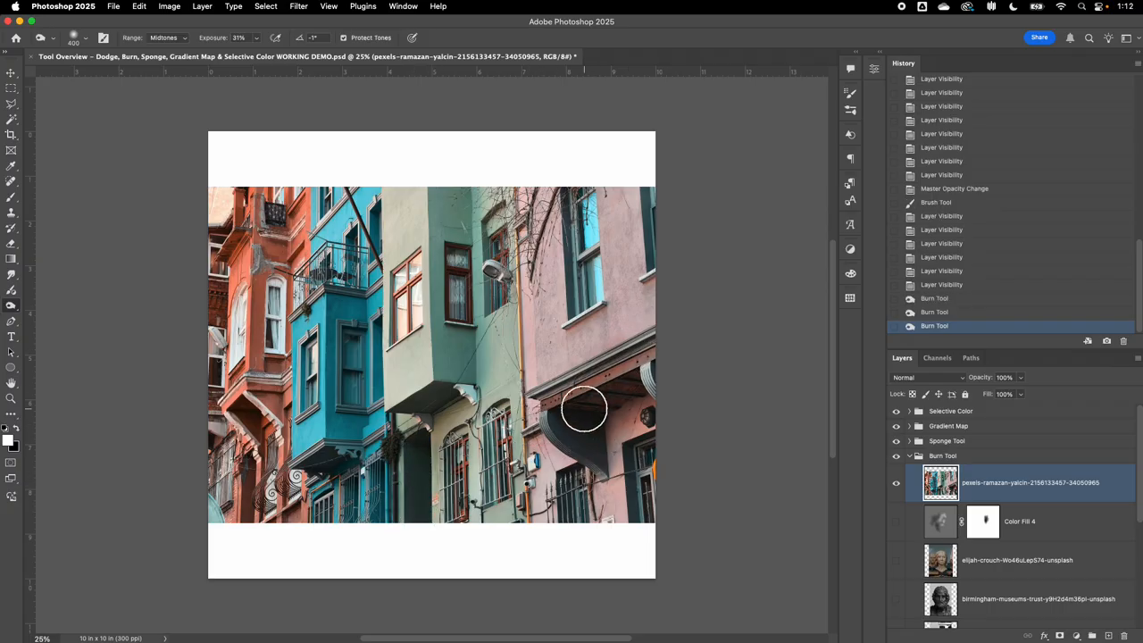
mouse_move(584, 410)
left_mouse_down()
mouse_move(638, 357)
mouse_move(618, 389)
left_mouse_up()
mouse_move(473, 354)
left_mouse_down()
mouse_move(500, 199)
mouse_move(479, 302)
left_mouse_up()
mouse_move(375, 349)
left_mouse_down()
mouse_move(336, 339)
mouse_move(224, 517)
mouse_move(373, 527)
mouse_move(366, 482)
mouse_move(413, 472)
mouse_move(283, 490)
mouse_move(216, 458)
mouse_move(248, 411)
mouse_move(220, 402)
mouse_move(227, 373)
mouse_move(211, 303)
mouse_move(220, 234)
left_mouse_up()
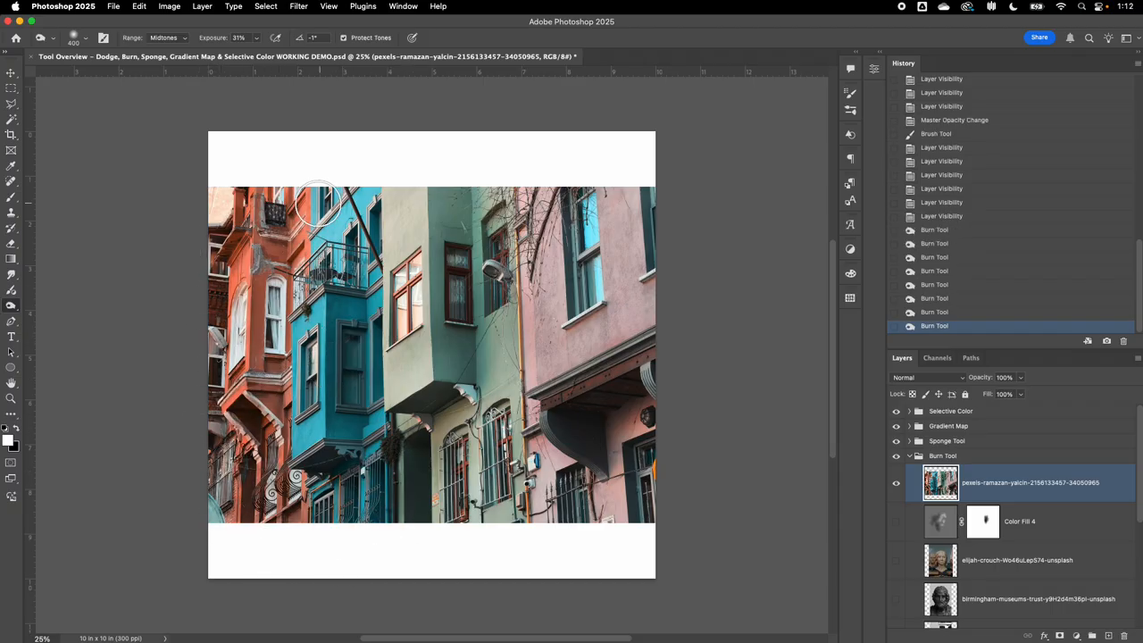
mouse_move(319, 204)
left_mouse_down()
mouse_move(369, 247)
mouse_move(358, 379)
left_mouse_up()
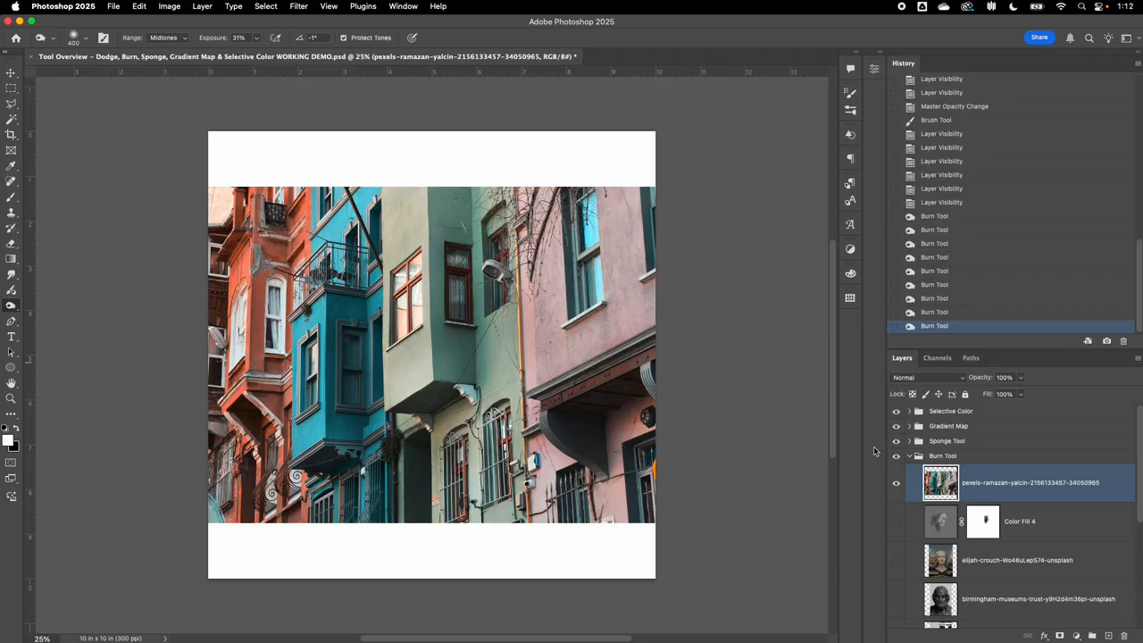
- Toggle the burned photo layer's visibility and revert the document to the history state before the first of these burn strokes
left_click(897, 483)
left_click(897, 482)
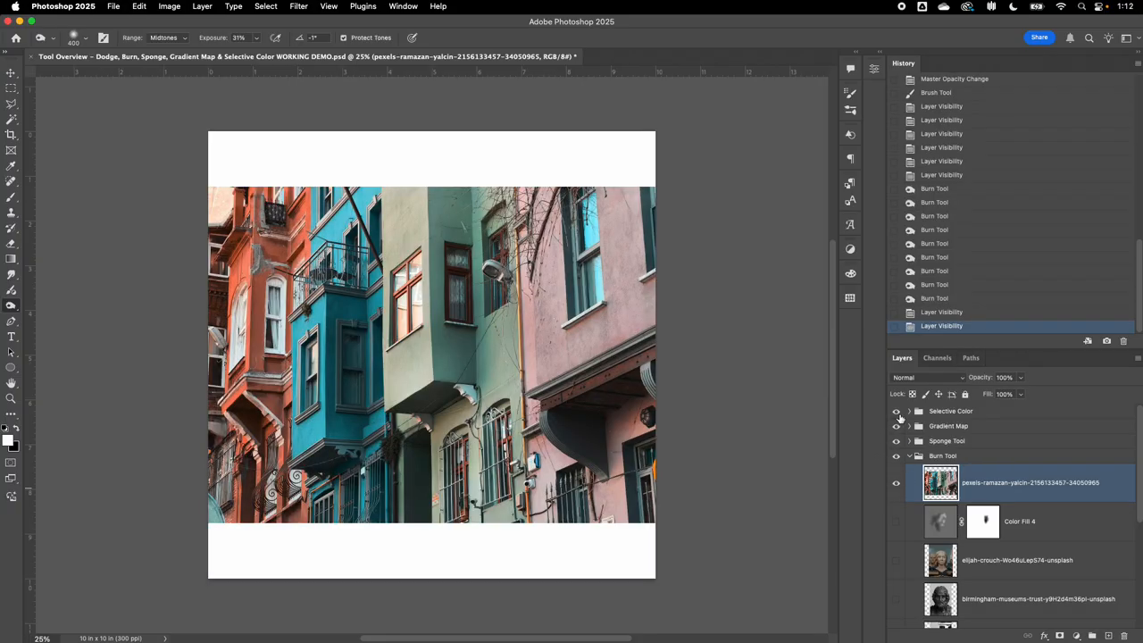
left_click(935, 175)
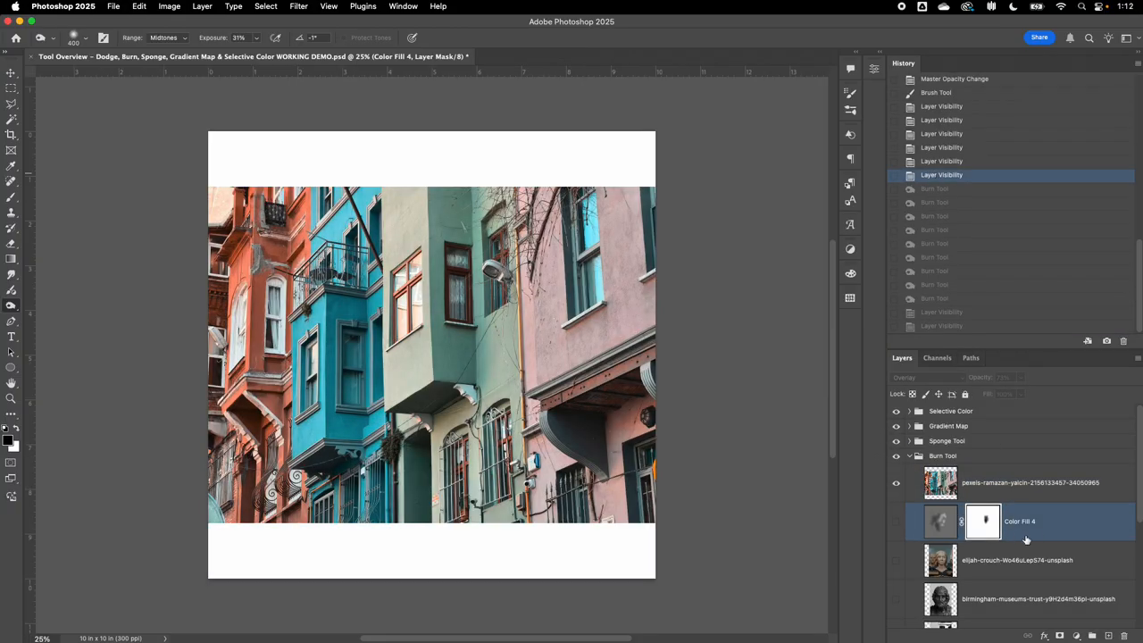
- Add a Solid Color fill layer in grey 767676 above the buildings photo and set its blend mode to Soft Light
left_click(945, 483)
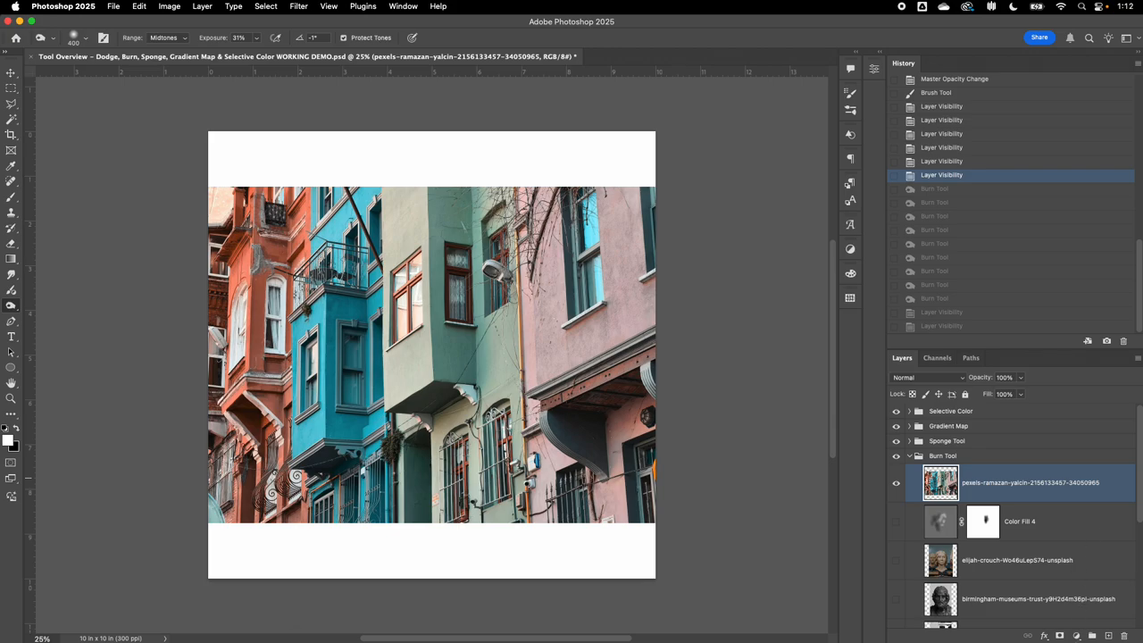
left_click(1077, 635)
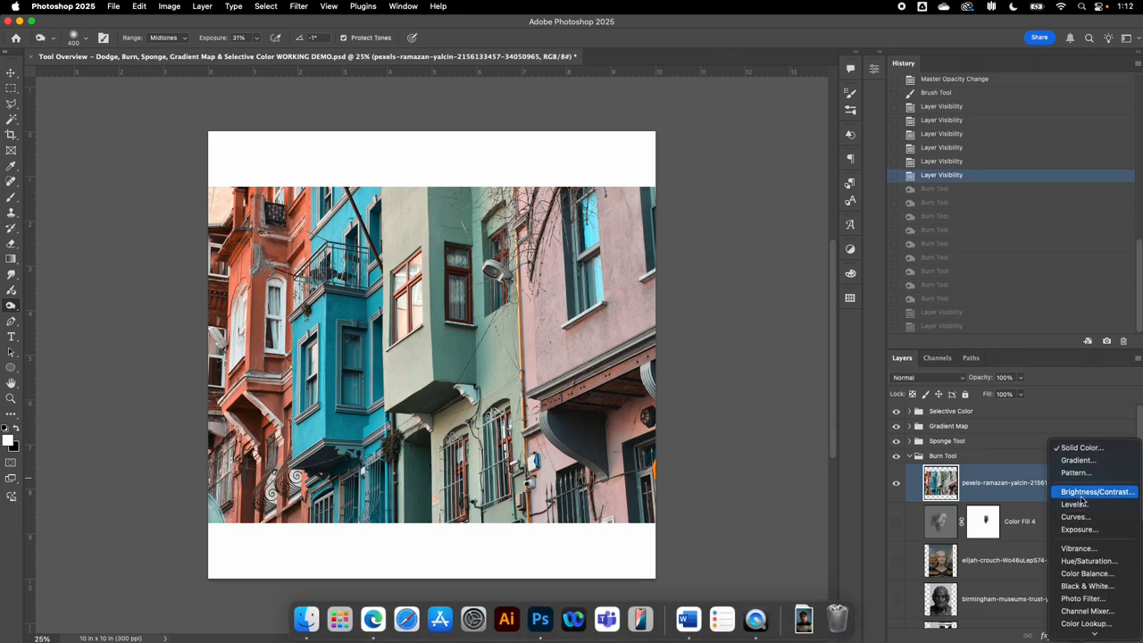
left_click(1094, 449)
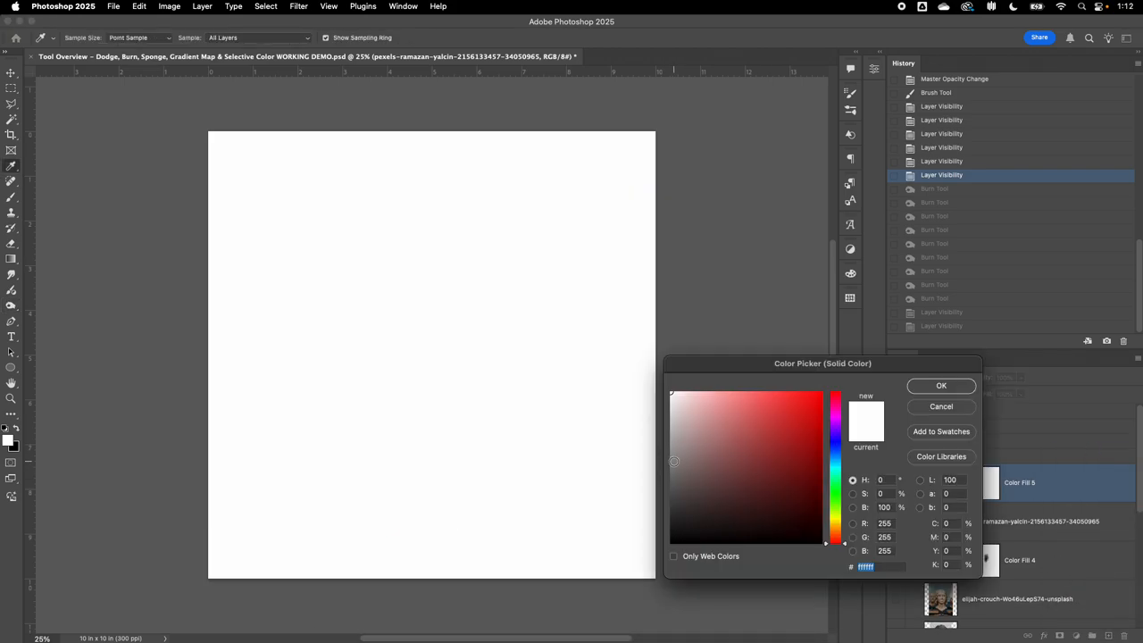
left_click_drag(674, 461, 669, 465)
left_click_drag(669, 471, 668, 473)
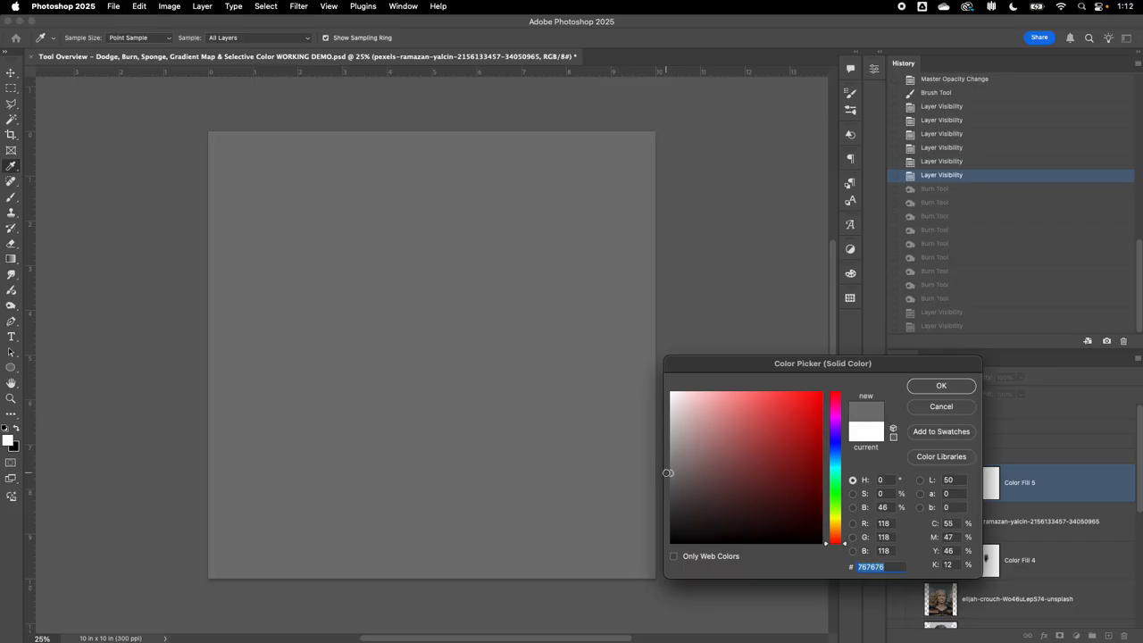
left_click(930, 390)
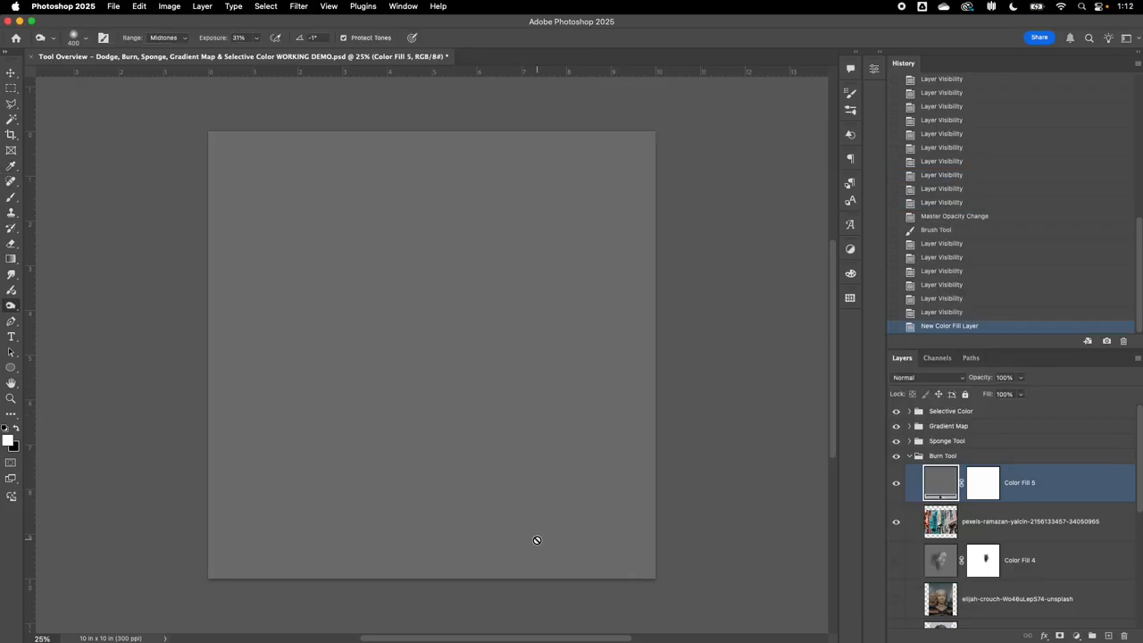
left_click(952, 377)
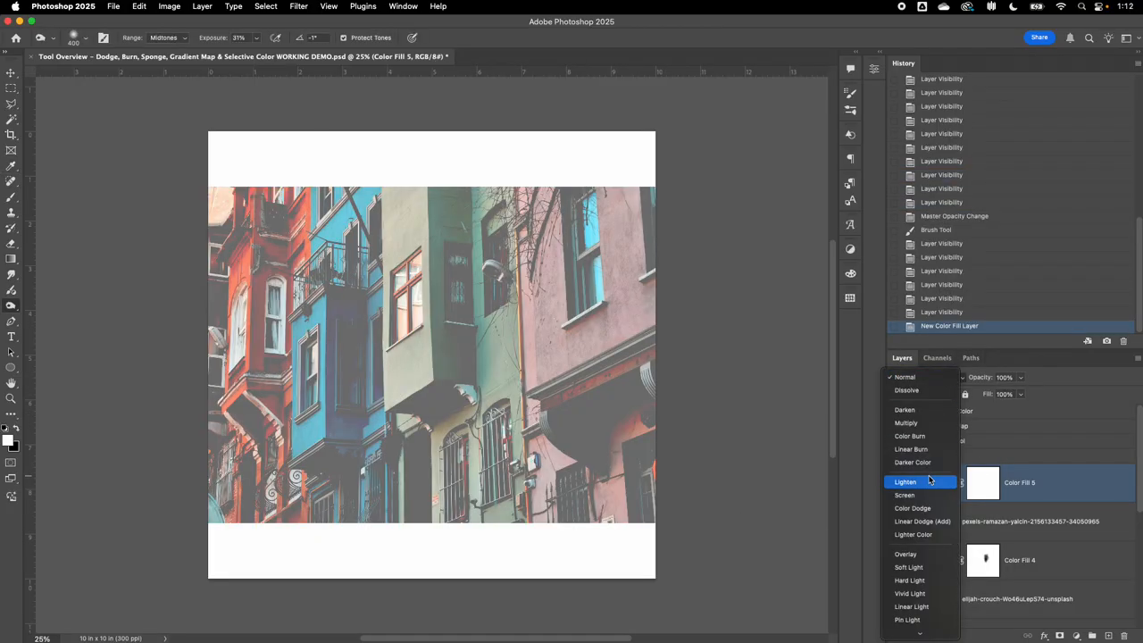
left_click(924, 567)
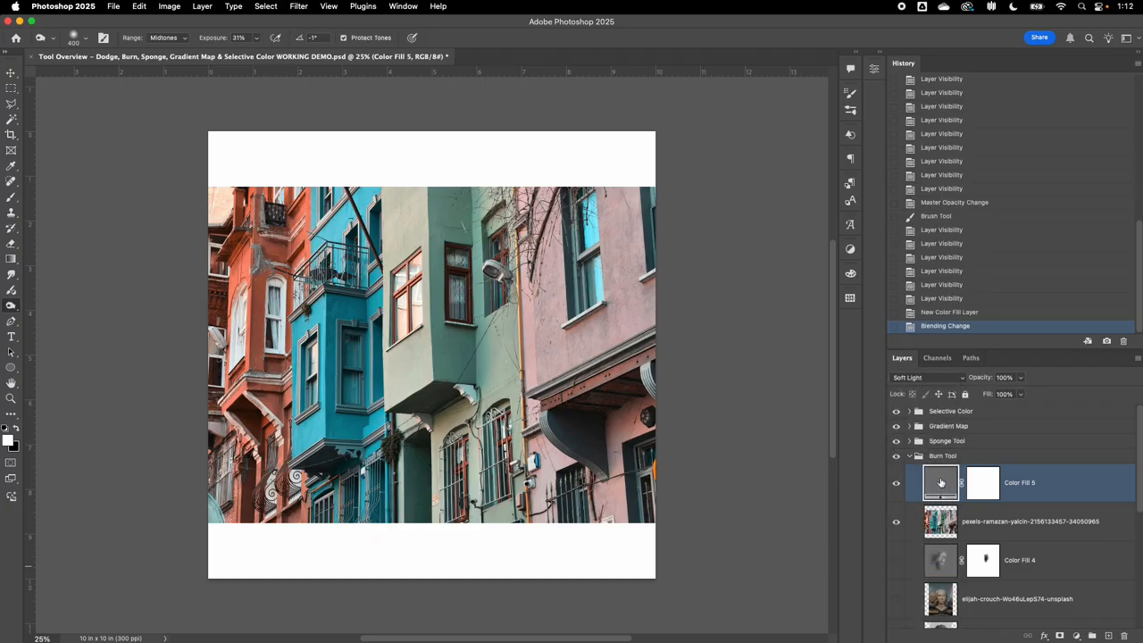
- Choose the Burn tool and rasterize the Color Fill 5 layer so it can be painted on
left_click(10, 307)
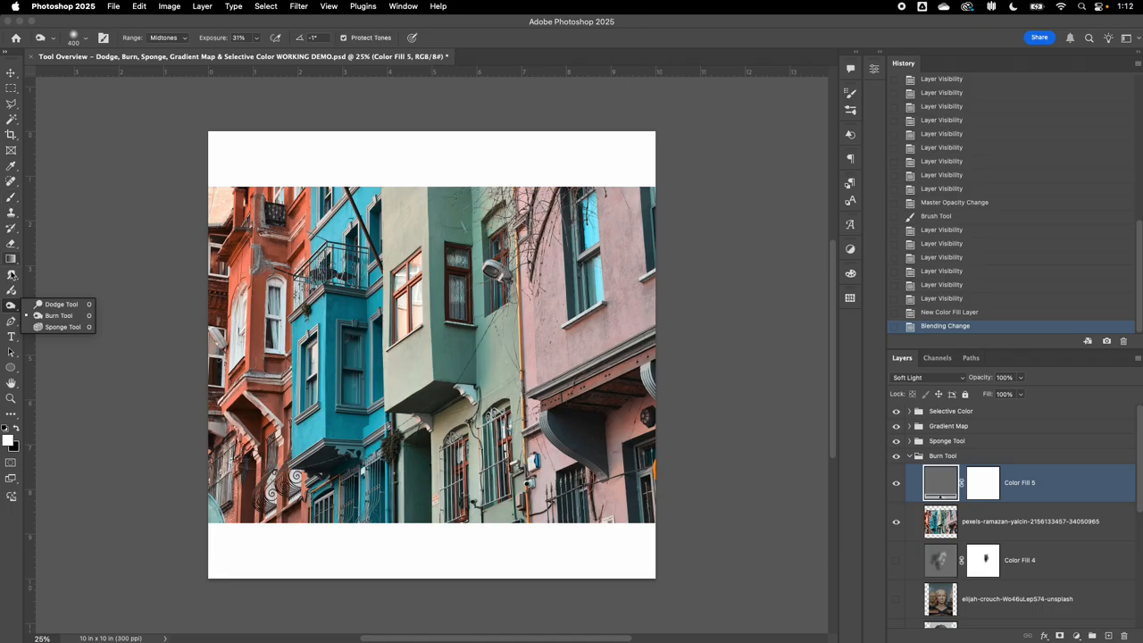
left_click(52, 318)
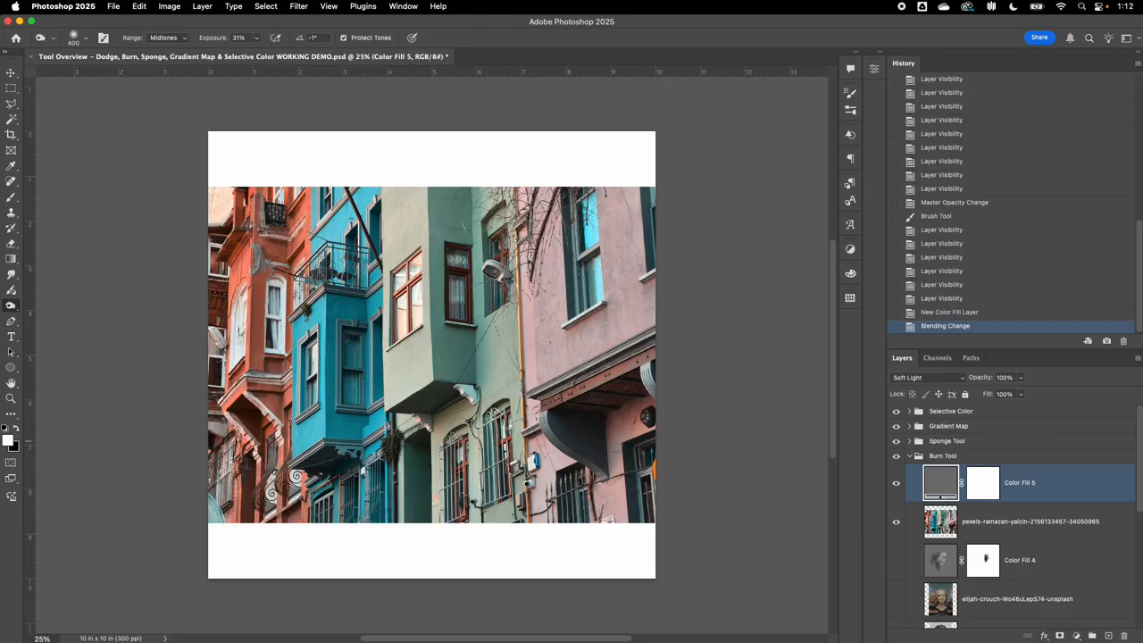
left_click(1139, 360)
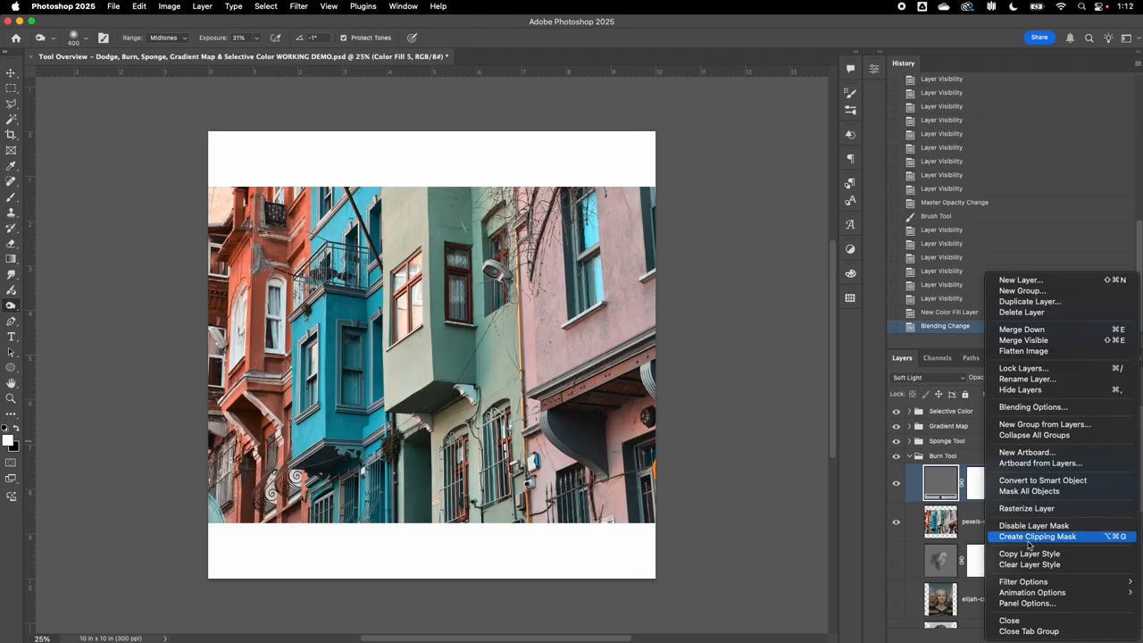
left_click(1041, 506)
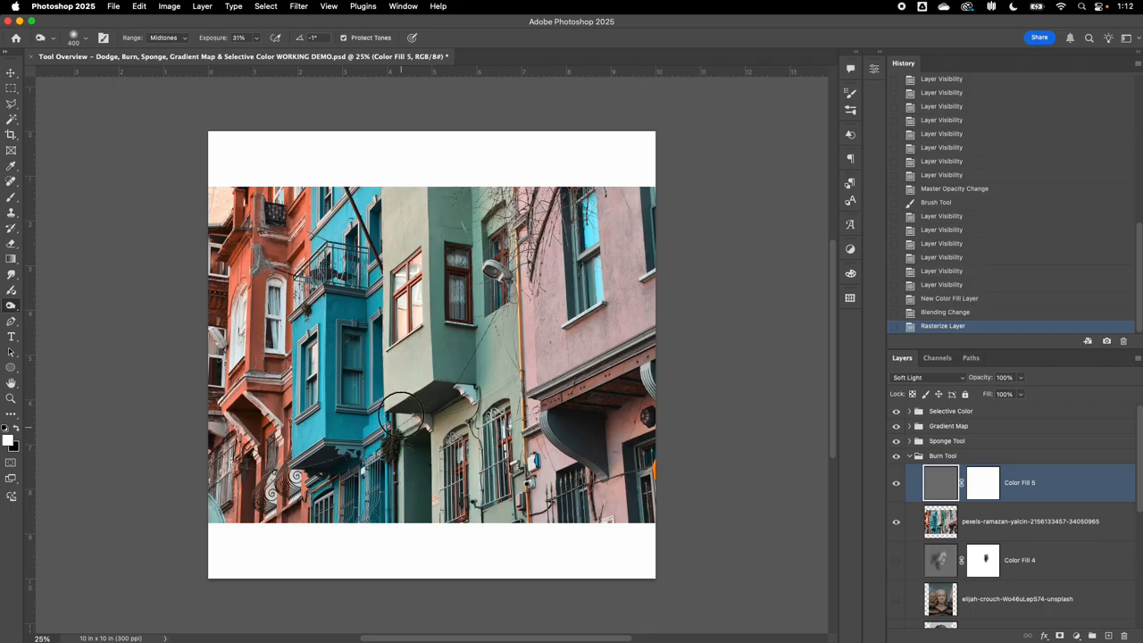
- Burn the shaded building areas on the grey layer at 31% midtone exposure and compare the effect by hiding and showing that layer
mouse_move(342, 330)
left_mouse_down()
mouse_move(242, 371)
mouse_move(239, 447)
mouse_move(290, 445)
left_mouse_up()
mouse_move(416, 453)
left_mouse_down()
mouse_move(498, 372)
mouse_move(475, 341)
mouse_move(477, 357)
left_mouse_up()
mouse_move(652, 458)
left_mouse_down()
mouse_move(615, 469)
mouse_move(519, 460)
mouse_move(609, 384)
left_mouse_up()
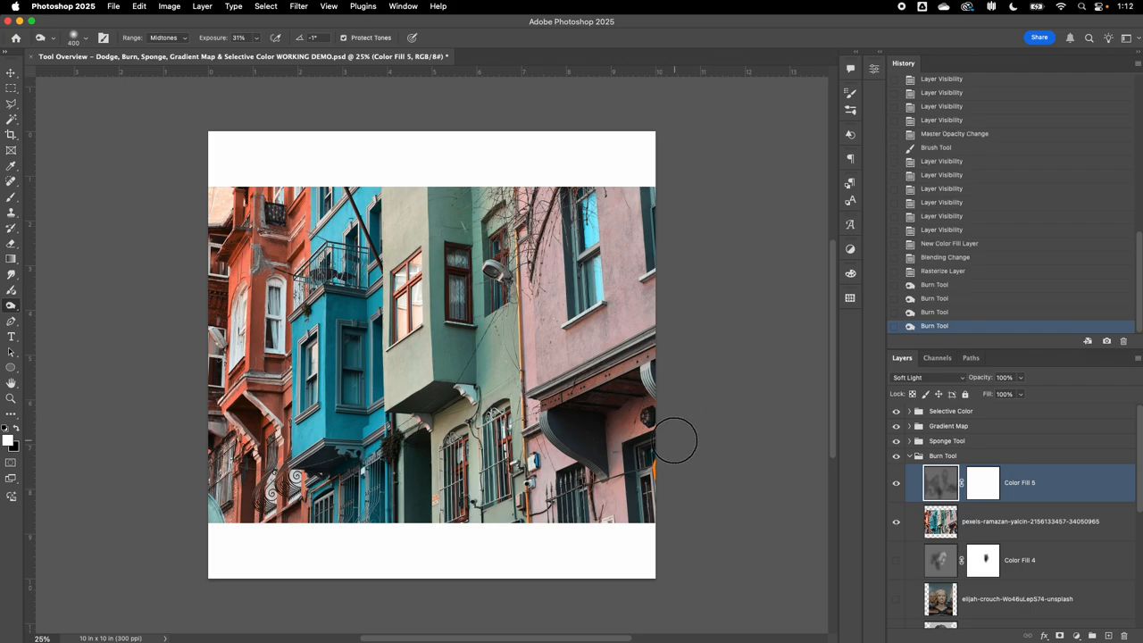
left_click(898, 485)
left_click(898, 485)
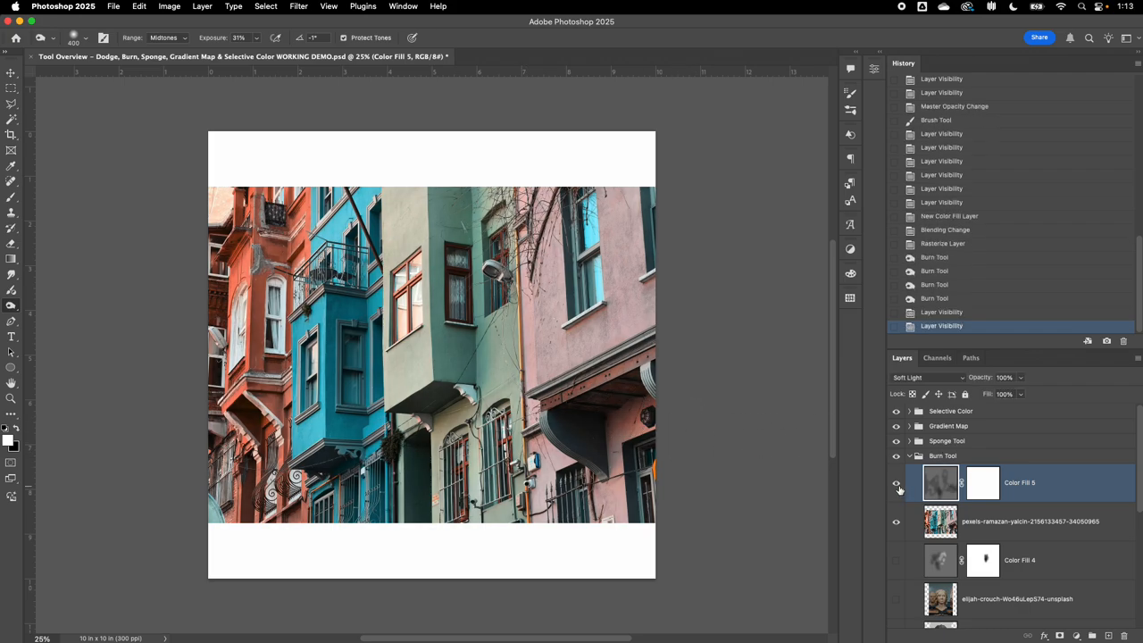